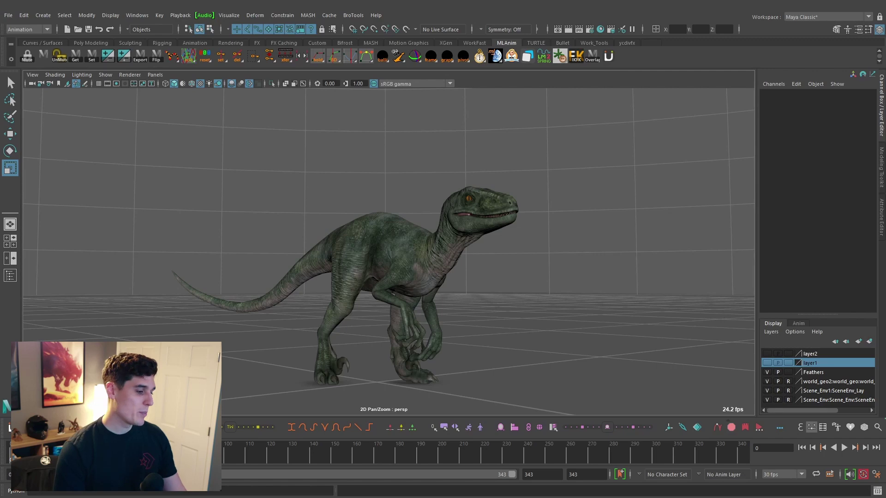
Play back the raptor animation in the perspective view, stop it and return to the first frame
alt+drag(476, 306, 551, 282)
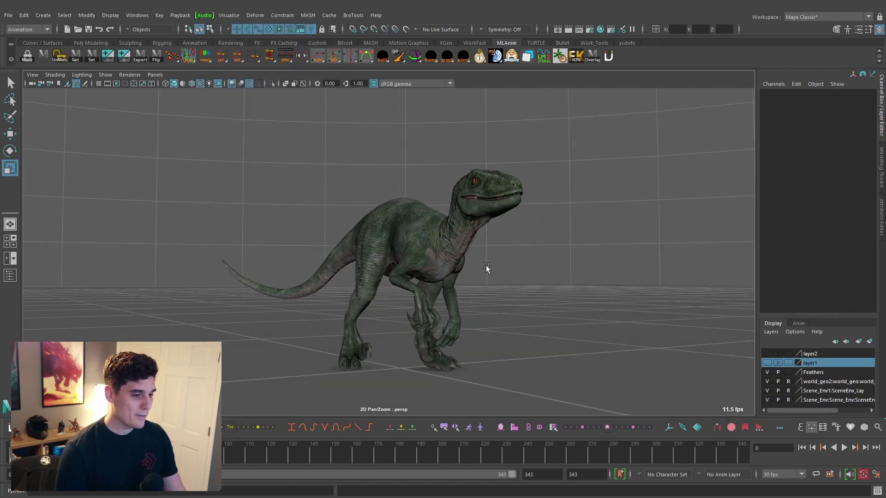
alt+drag(600, 326, 661, 365)
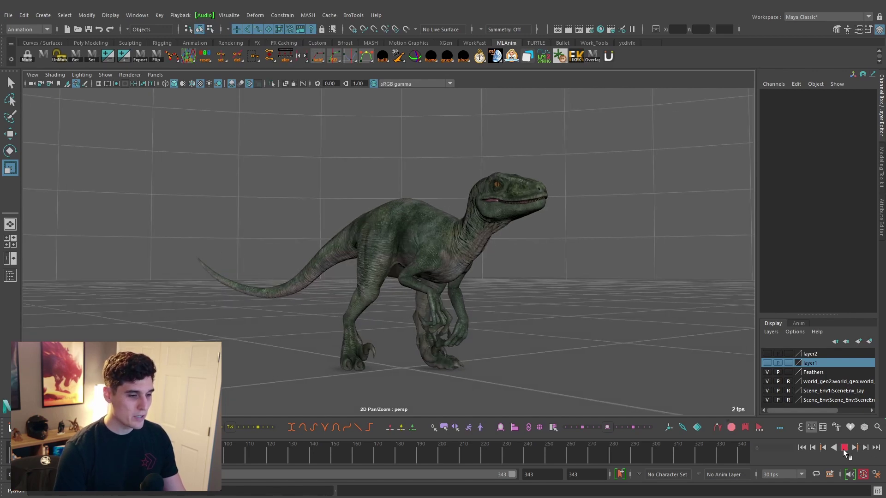
click(843, 449)
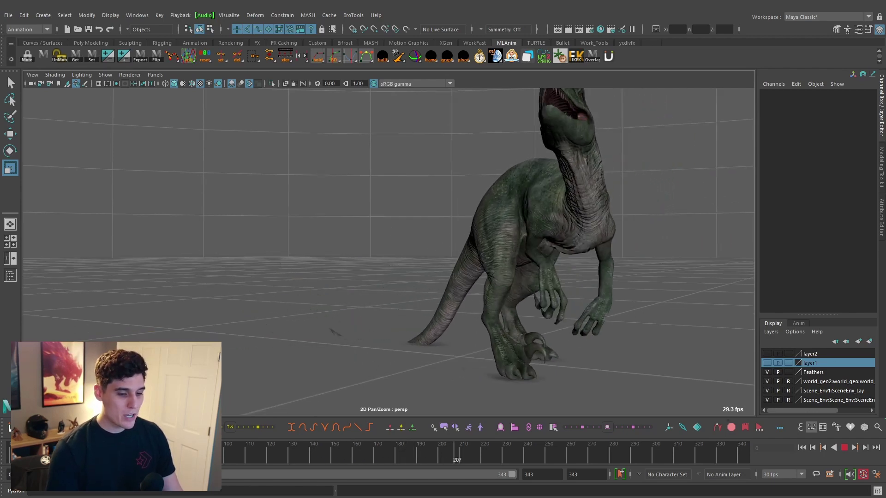
click(844, 448)
key(alt+shift+v)
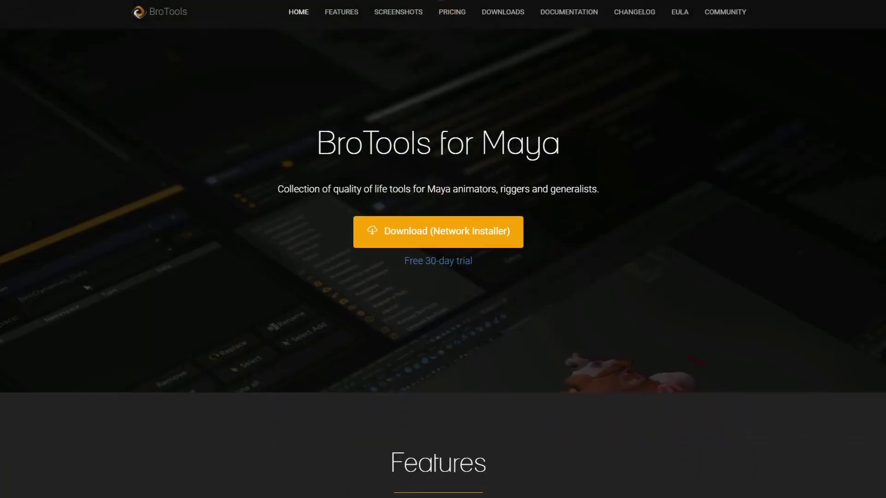
Read through the Features section on the BroTools for Maya website
scroll(443, 258, down, 3)
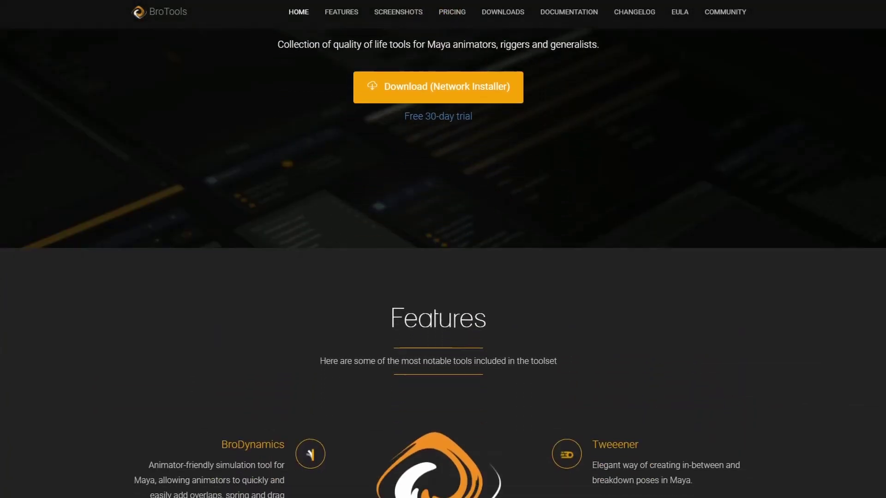
scroll(442, 263, down, 4)
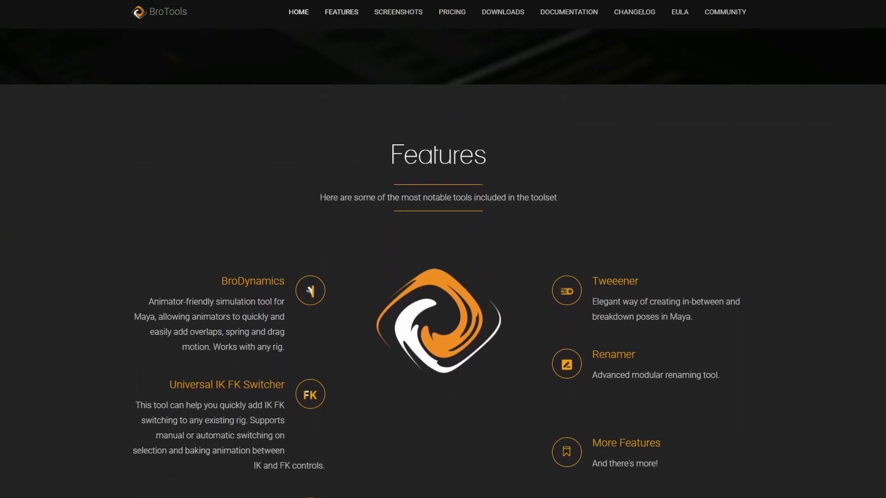
scroll(443, 259, down, 3)
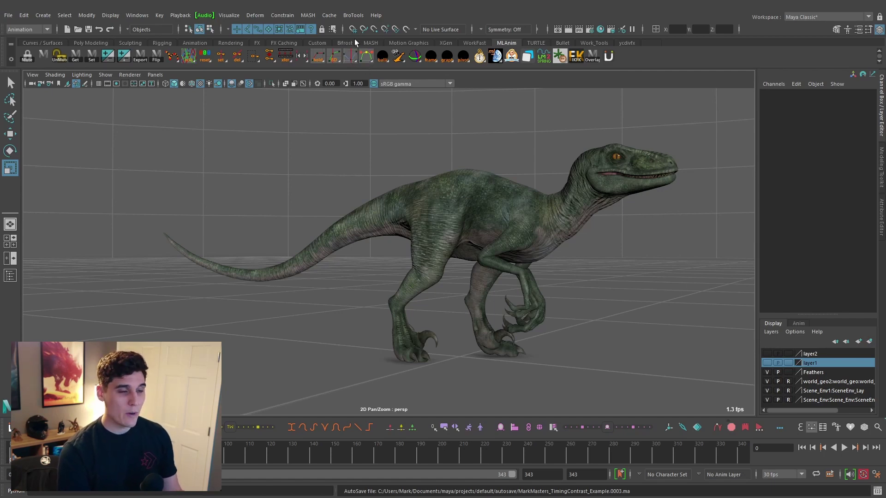
Open the BroDynamics tool from BroTools and place its window over the front of the raptor
click(356, 16)
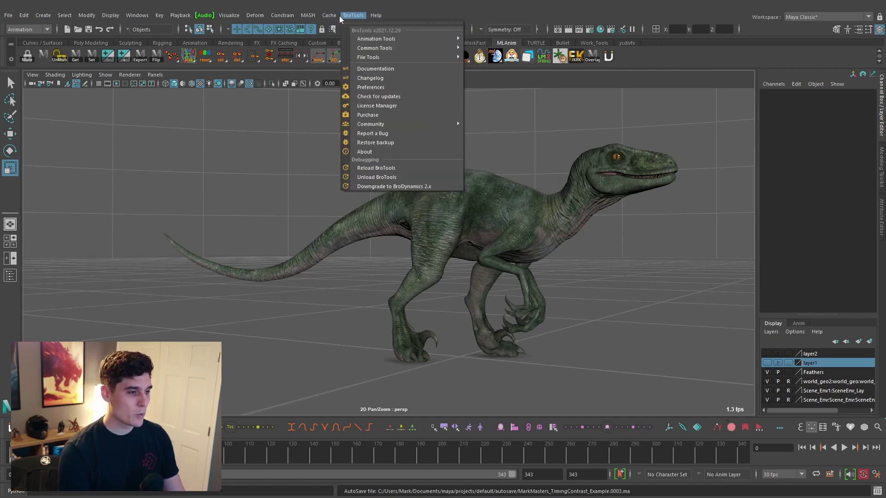
mouse_move(377, 41)
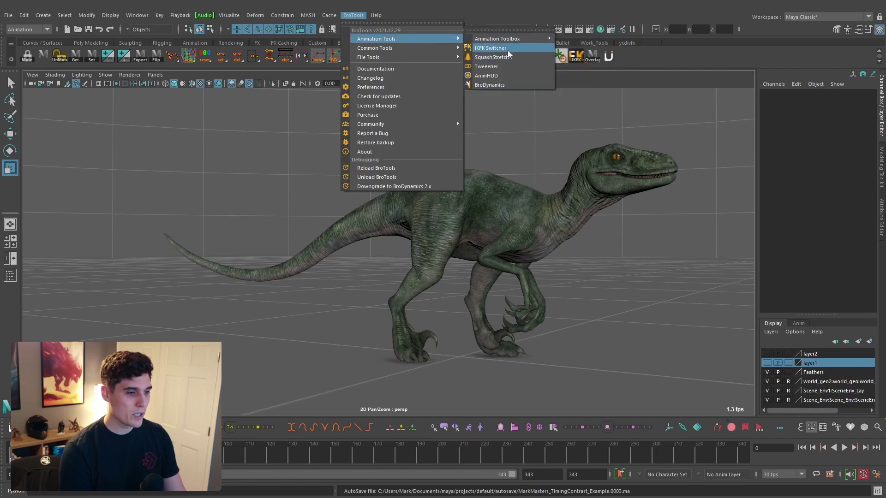
click(493, 86)
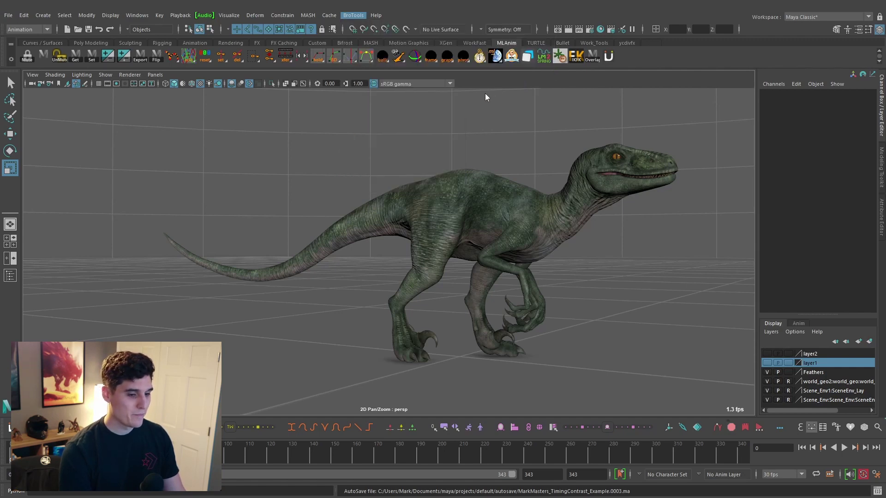
drag(231, 57, 615, 100)
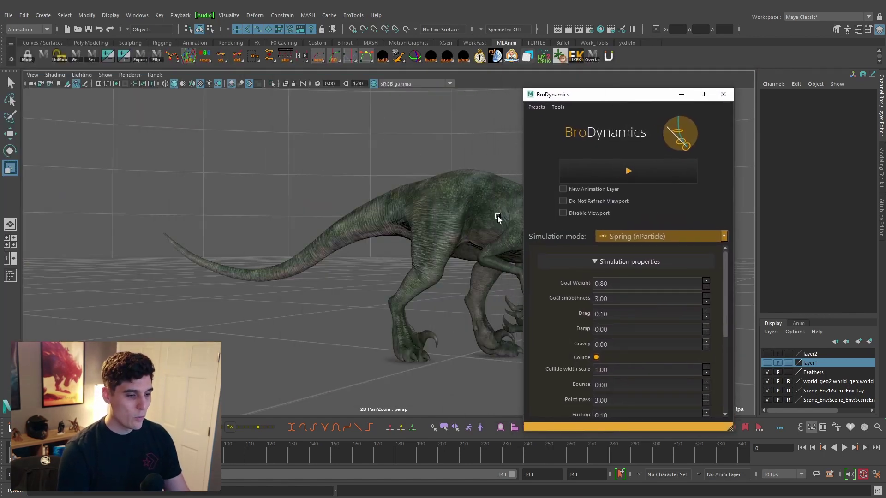
Switch the simulation mode to Chain (nHair) and review its alignment and simulation properties
click(679, 238)
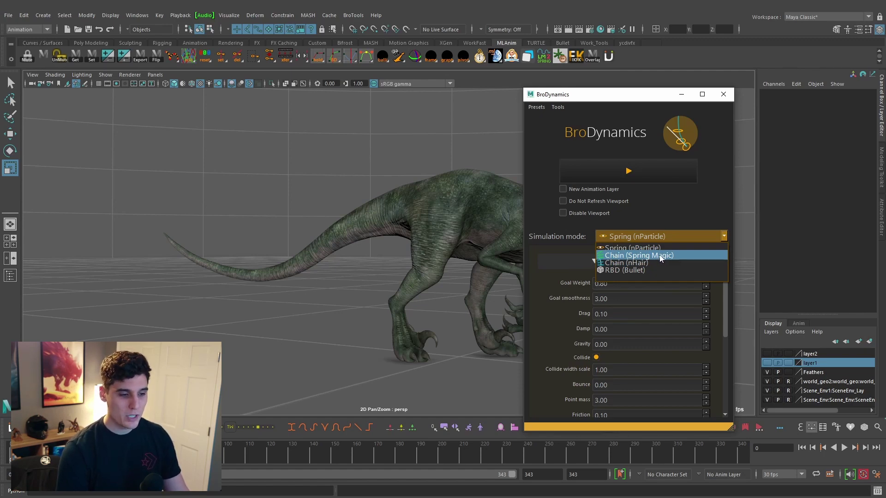
click(629, 263)
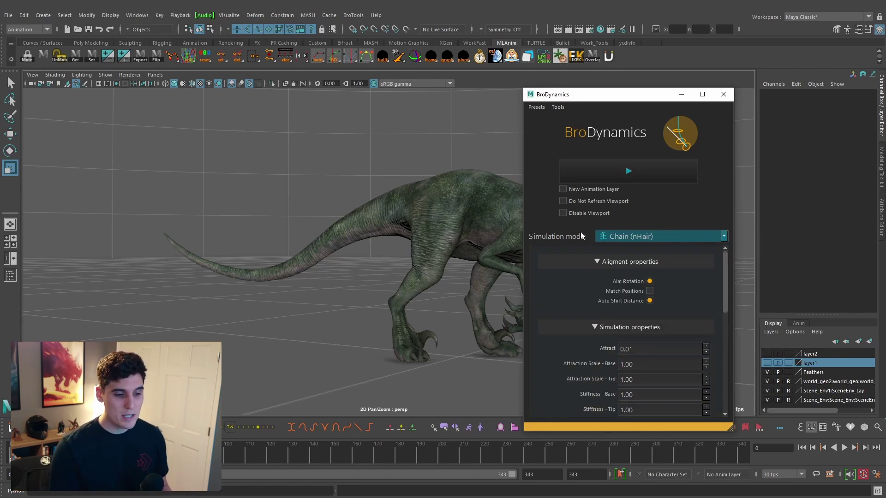
scroll(718, 269, down, 2)
scroll(730, 283, down, 4)
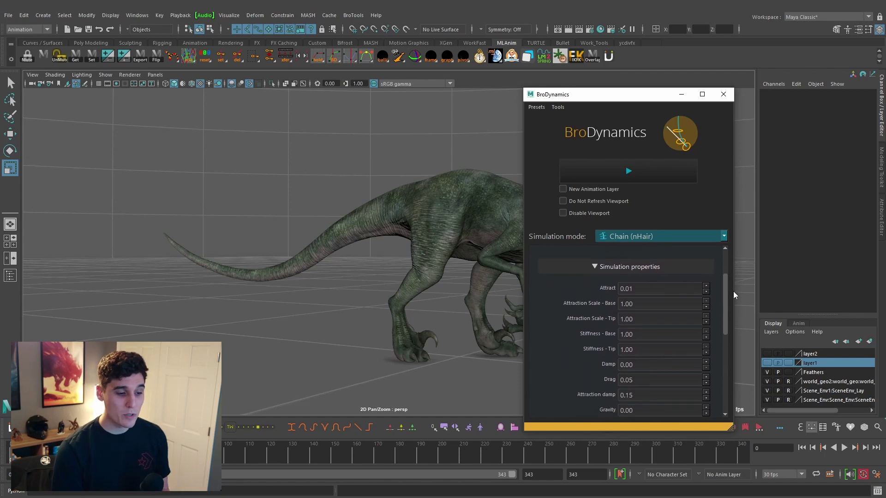
scroll(727, 323, down, 2)
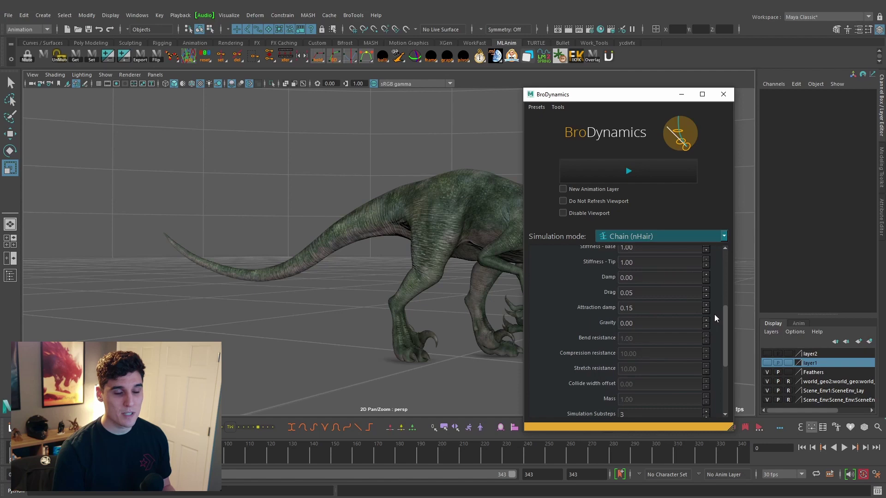
mouse_move(705, 315)
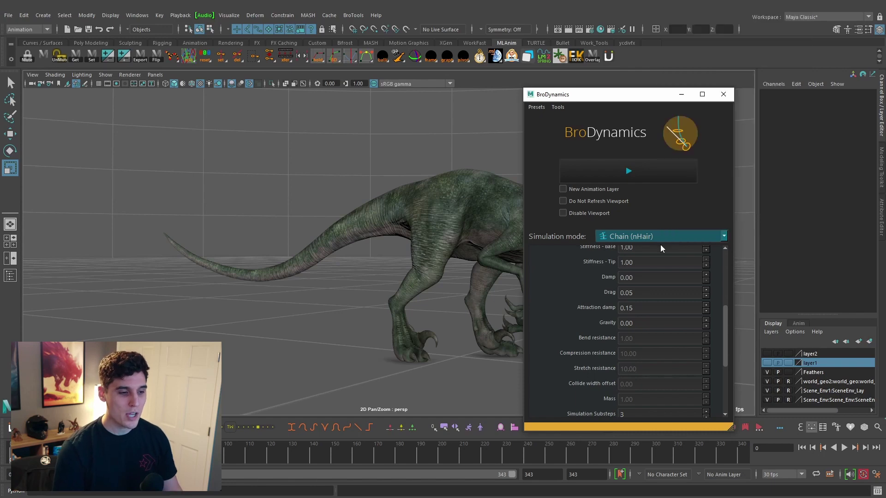
Set up a Chain (Spring Magic) simulation with Spring at 0.50 and a new animation layer for the result
click(660, 237)
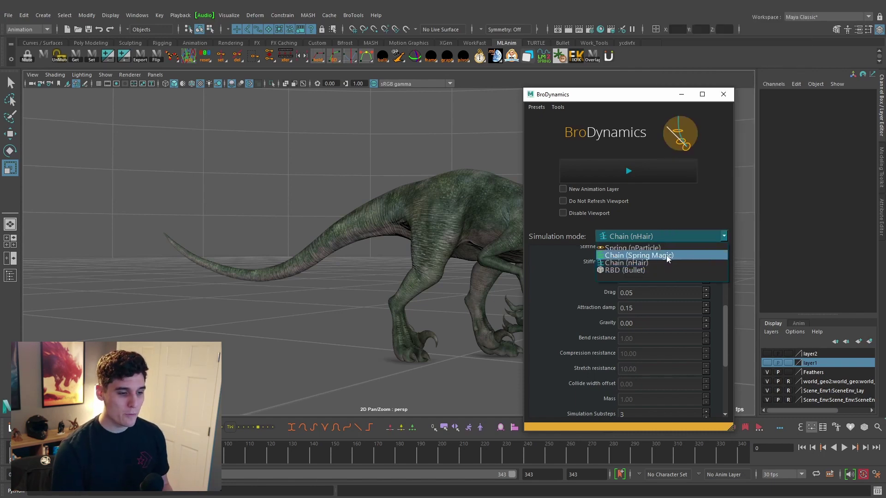
click(662, 257)
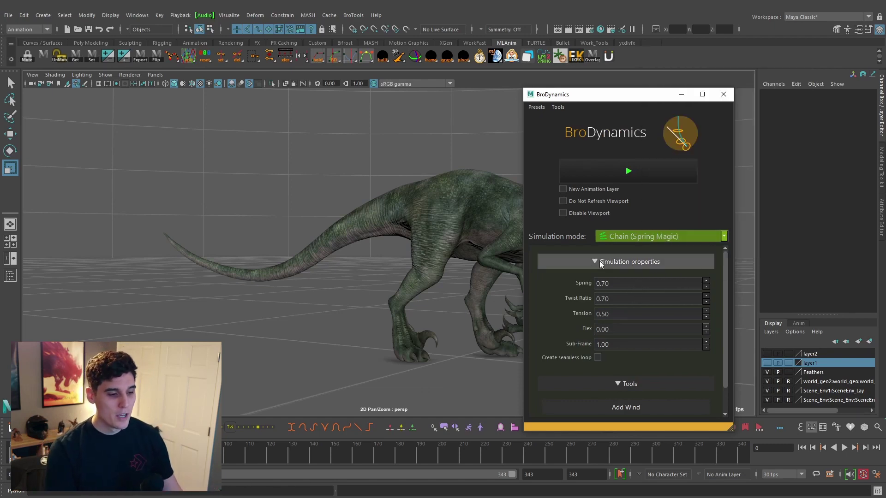
mouse_move(638, 286)
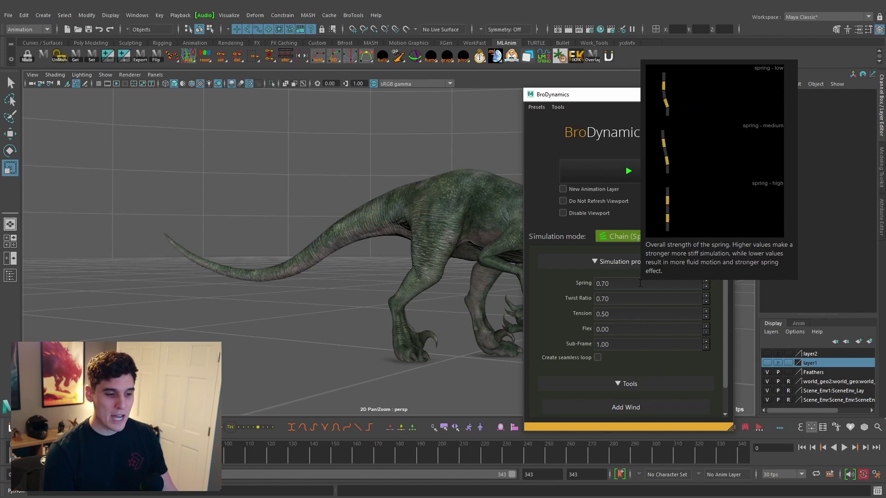
click(706, 287)
click(706, 287)
mouse_move(617, 299)
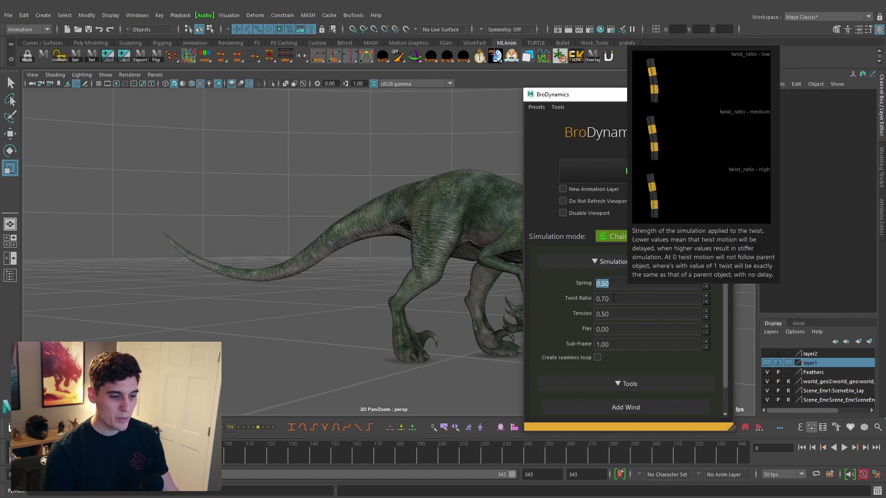
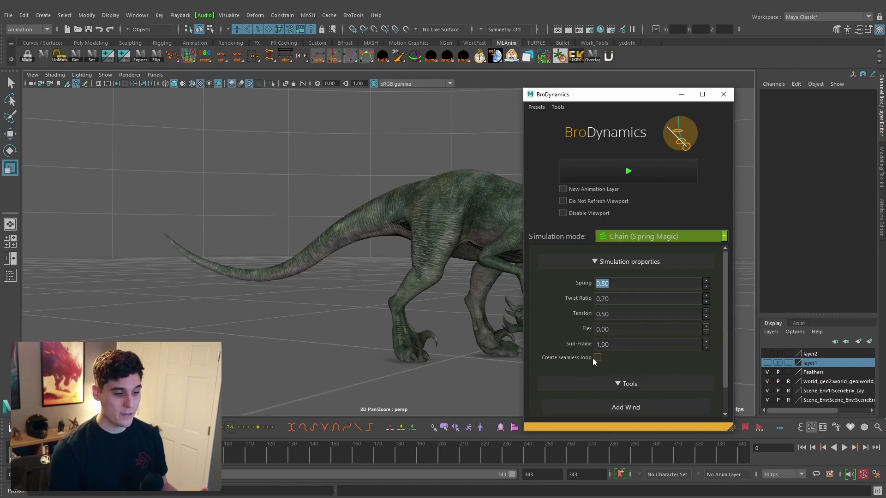
mouse_move(597, 357)
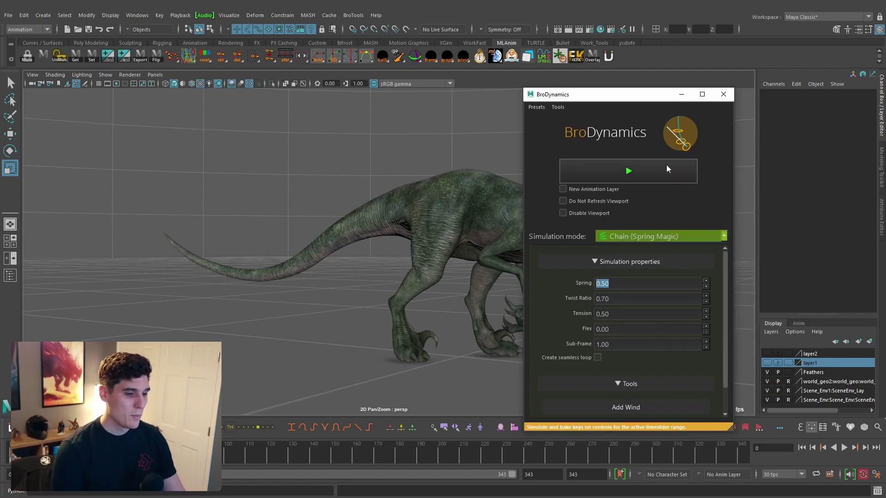
click(602, 189)
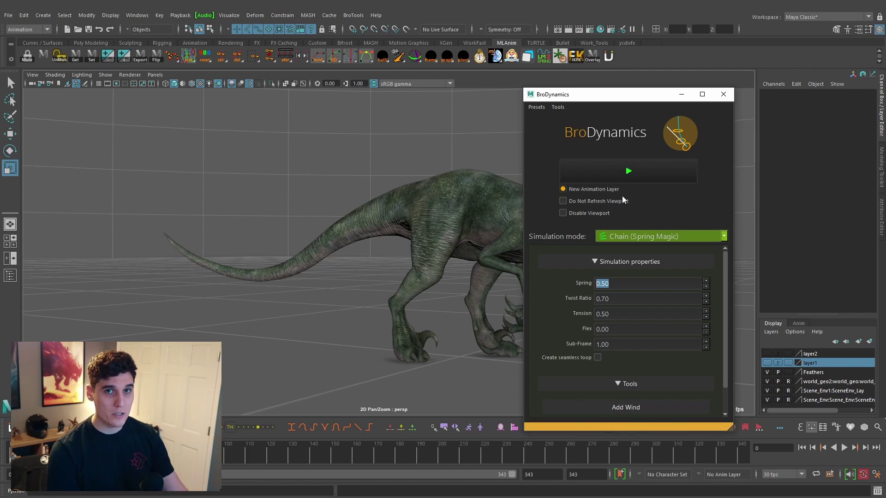
Select the raptor's pelvis control followed by all tail controls in order from the base to the tip
alt+drag(319, 225, 435, 253)
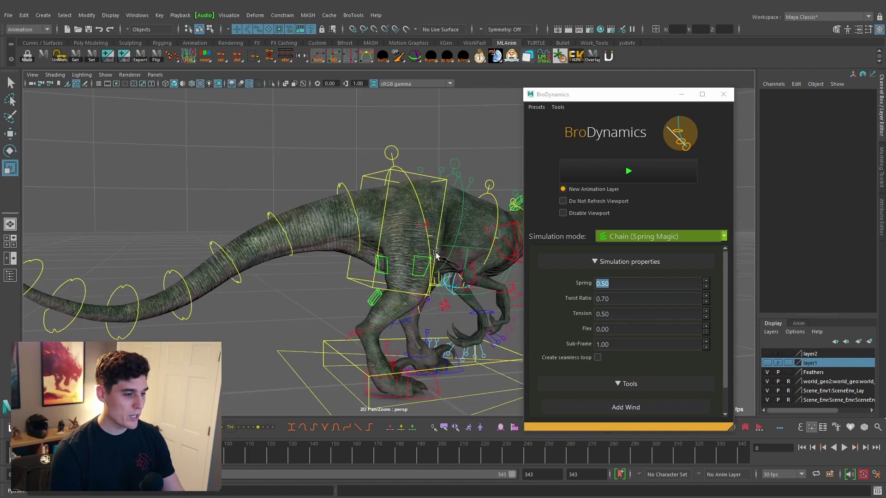
click(414, 185)
mouse_move(398, 203)
alt+mouse_down()
mouse_move(413, 199)
mouse_move(400, 196)
alt+mouse_up()
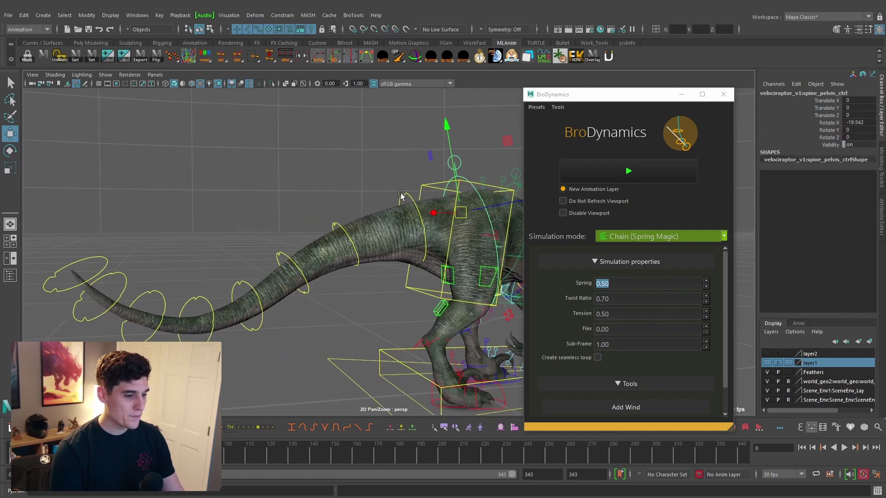
click(331, 234)
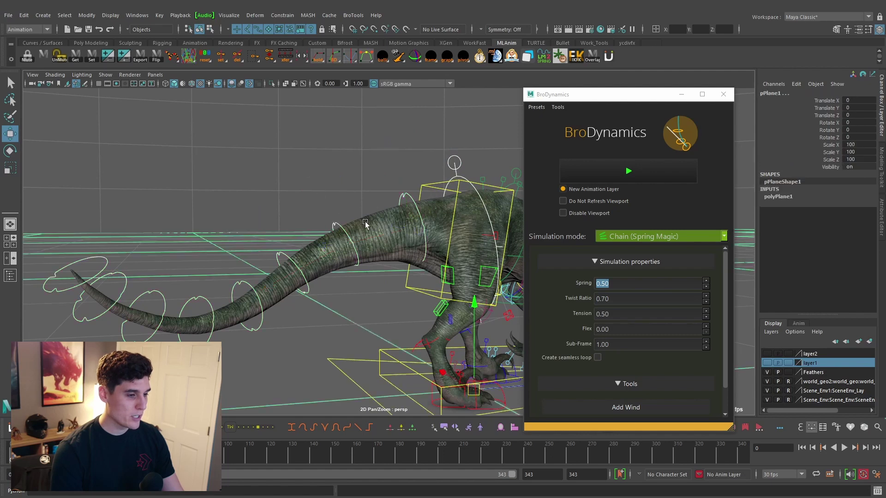
key(ctrl+z)
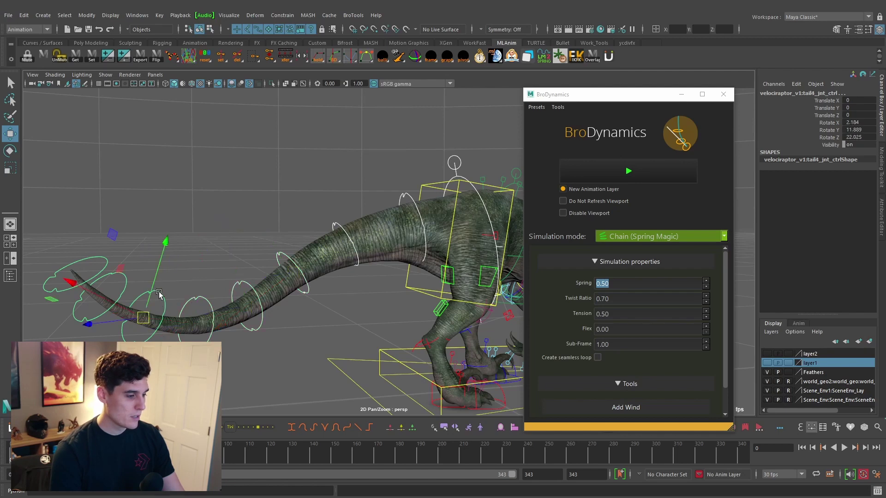
shift+click(121, 288)
key(ctrl+z)
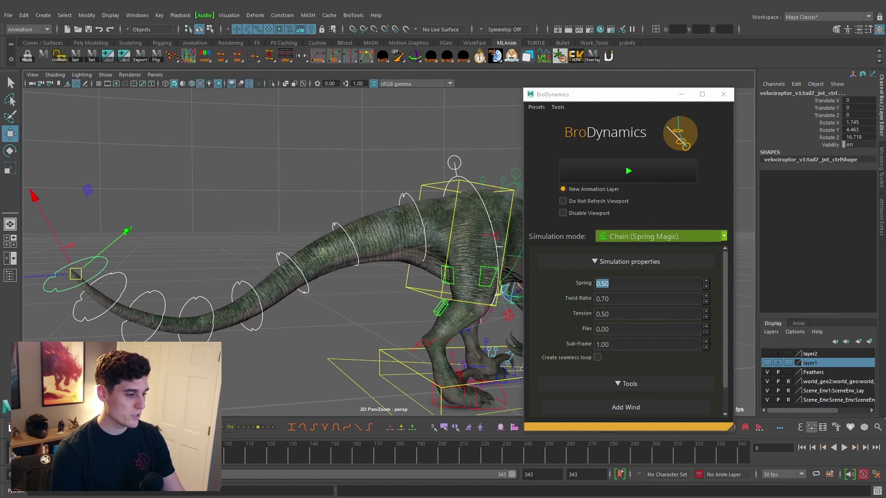
Run the simulation on the selected controls, minimize BroDynamics and play back the tail motion up to frame 127
drag(642, 94, 639, 91)
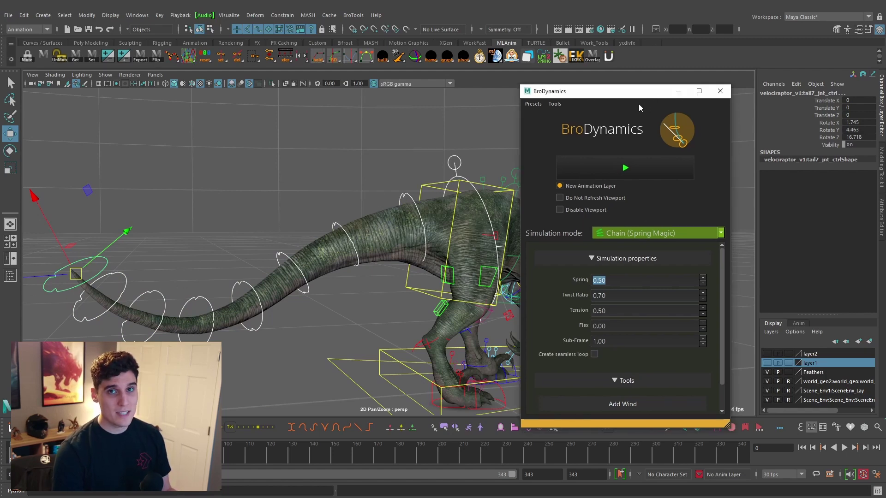
click(623, 167)
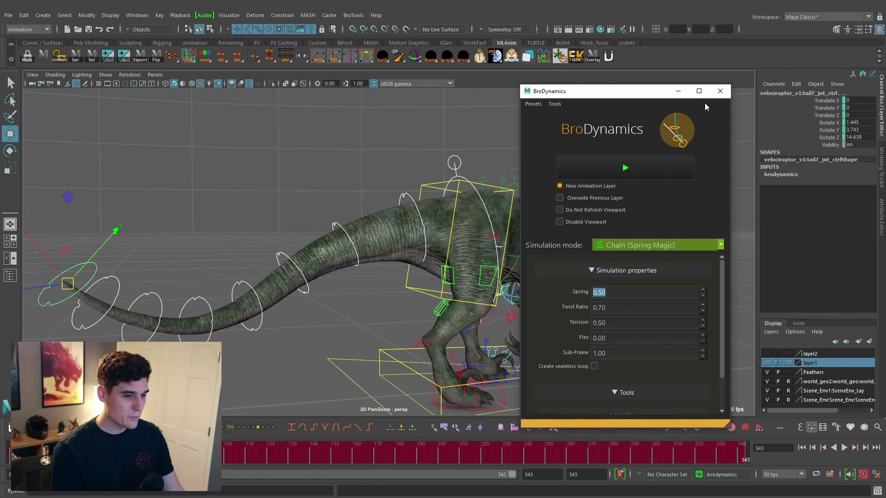
click(678, 92)
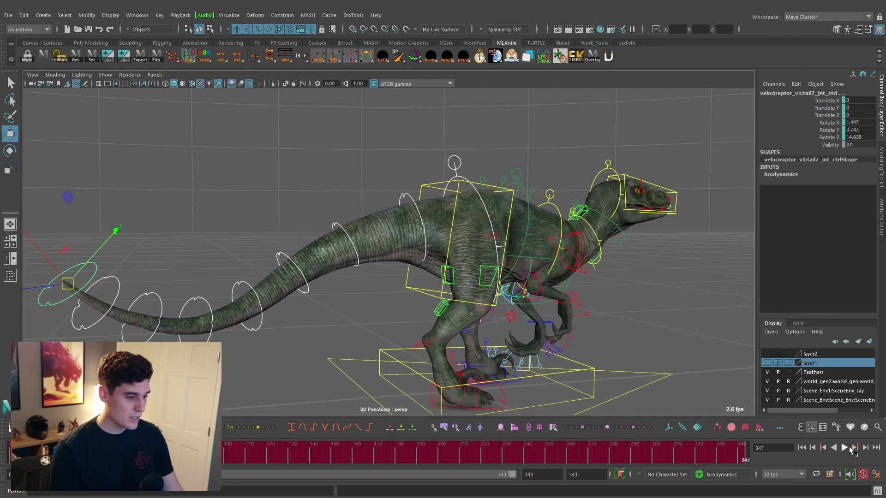
click(848, 448)
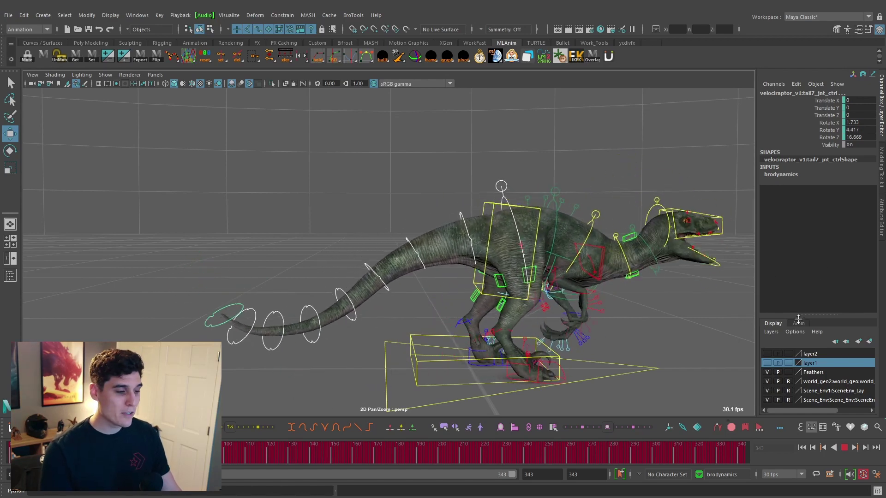
key(Escape)
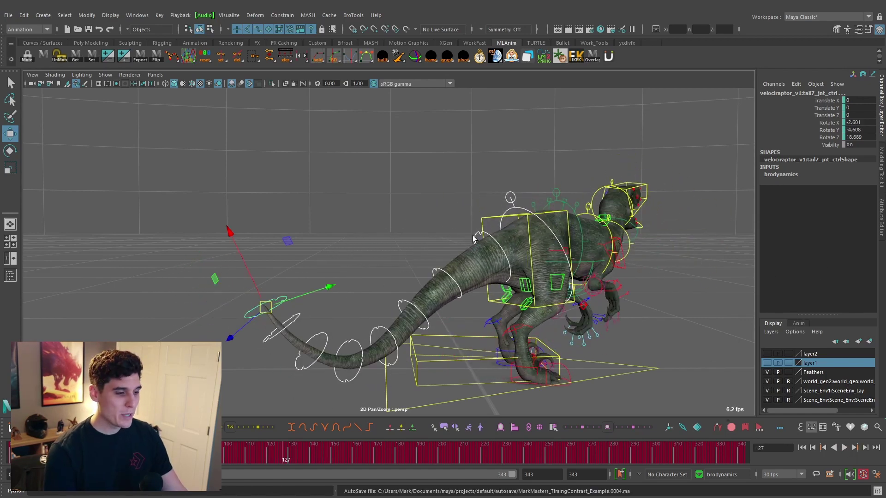
Reselect the tail controls in order from base to tip, leaving out the pelvis control
click(475, 239)
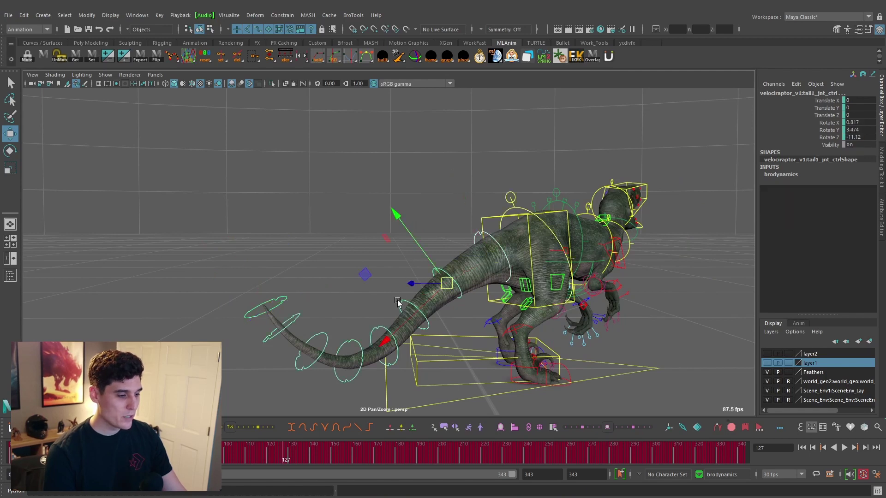
click(366, 325)
click(398, 305)
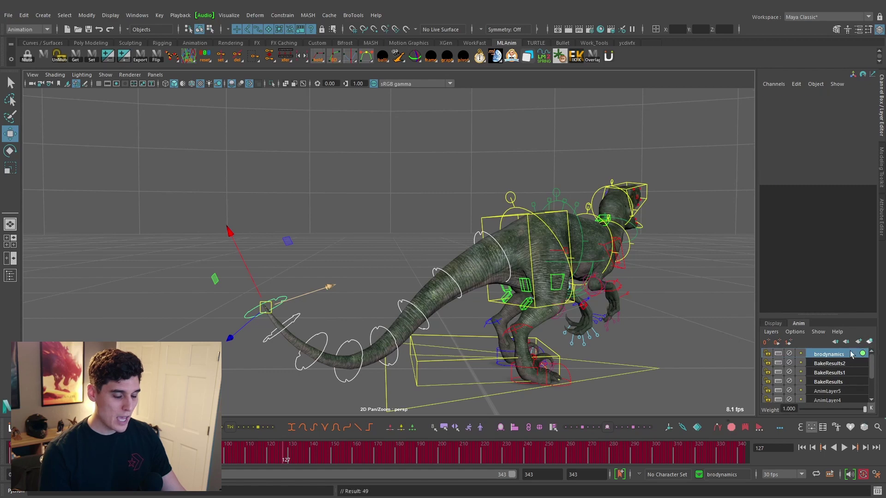
Add an animation layer above brodynamics for the tail controls and rotate the tail base controls sideways at frame 48
key(alt+v)
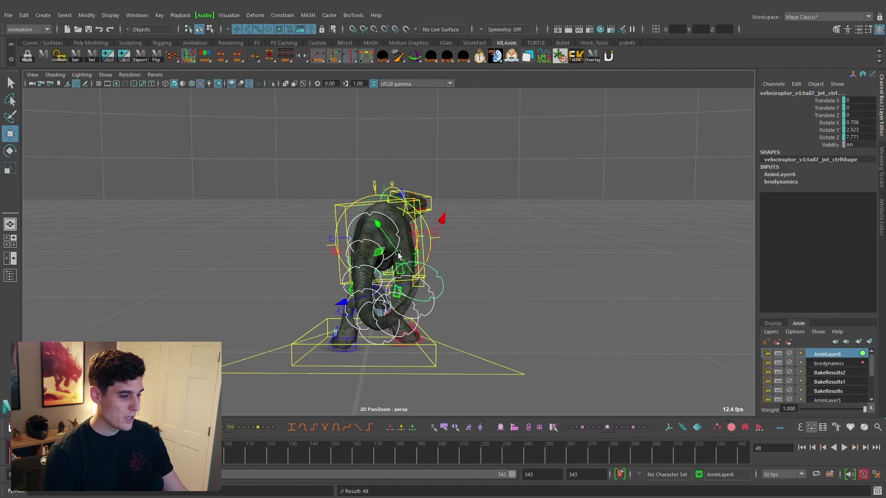
key(q)
click(398, 226)
click(425, 245)
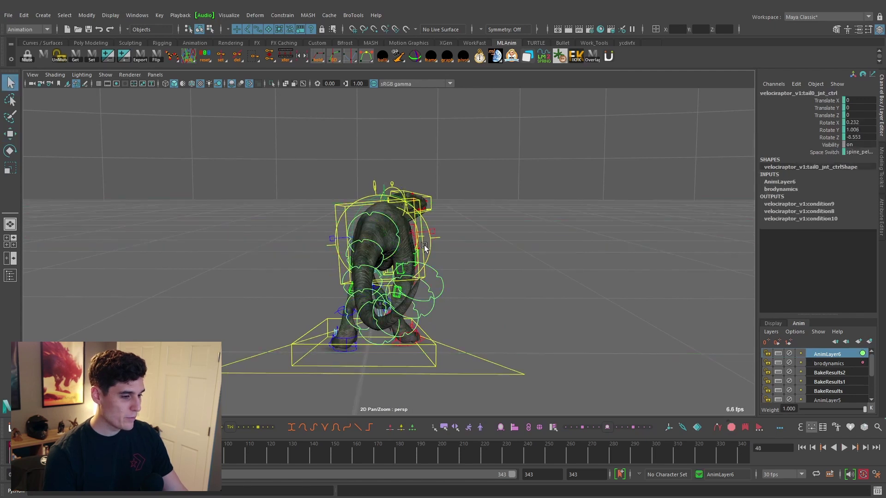
click(386, 267)
key(e)
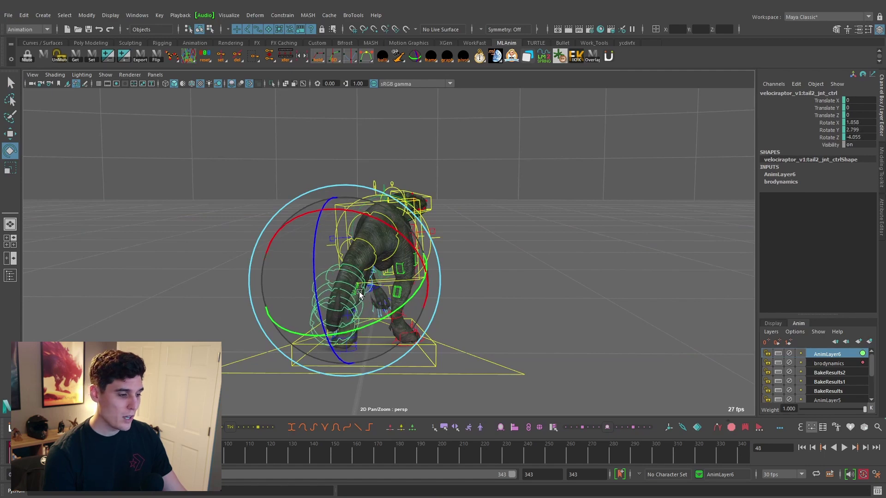
Play back the adjusted tail motion from behind to check the overlap
key(alt+v)
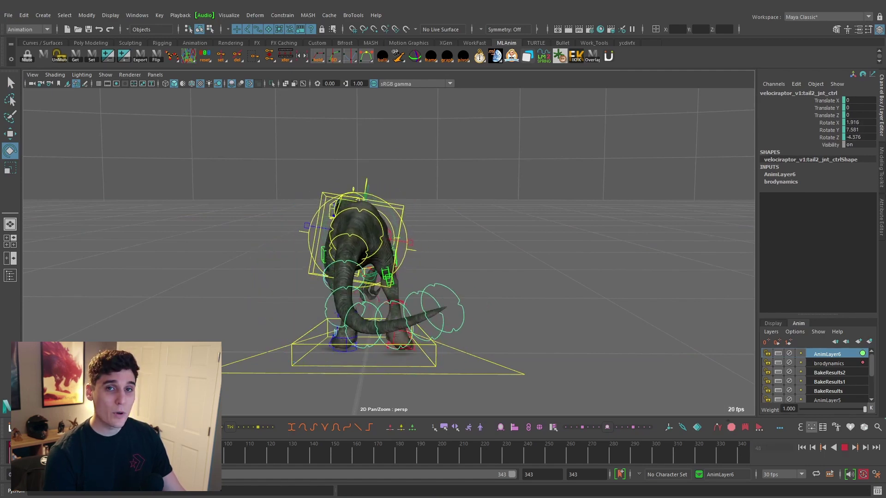
key(alt+v)
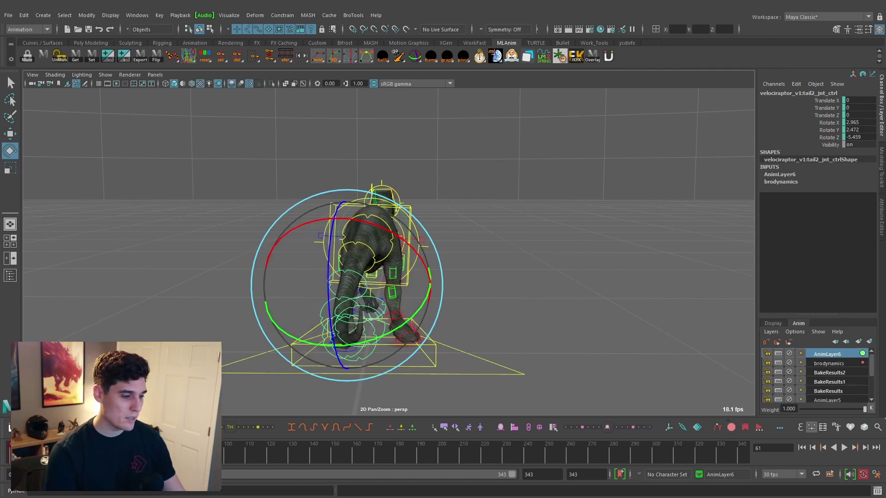
key(alt+v)
key(alt+v)
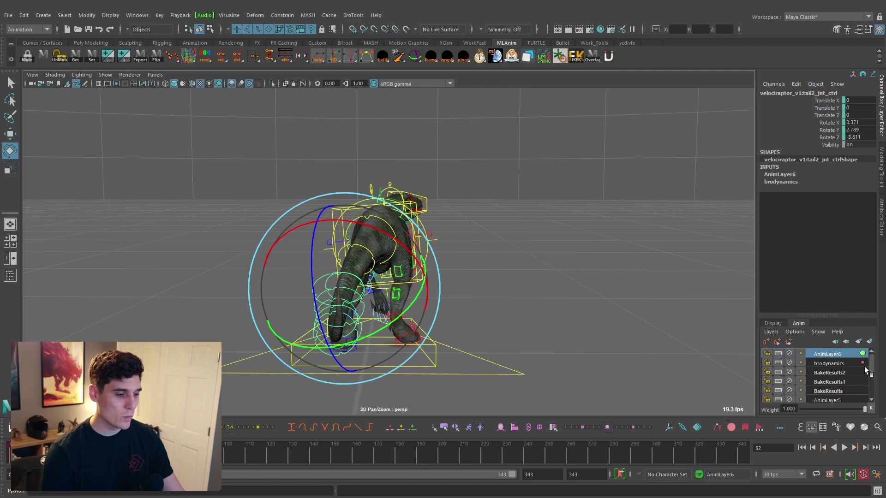
key(alt+v)
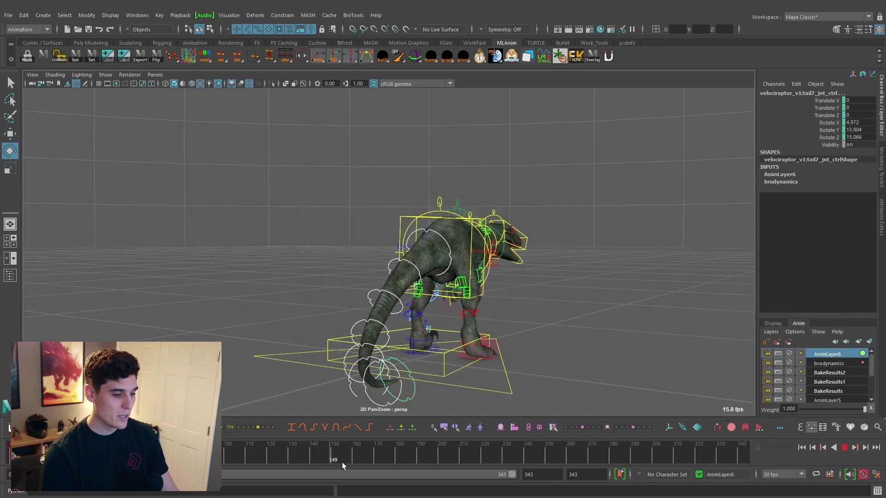
Pose and key the tail controls on AnimLayer6 near frame 168 and at frame 222, and play back the result
key(alt+v)
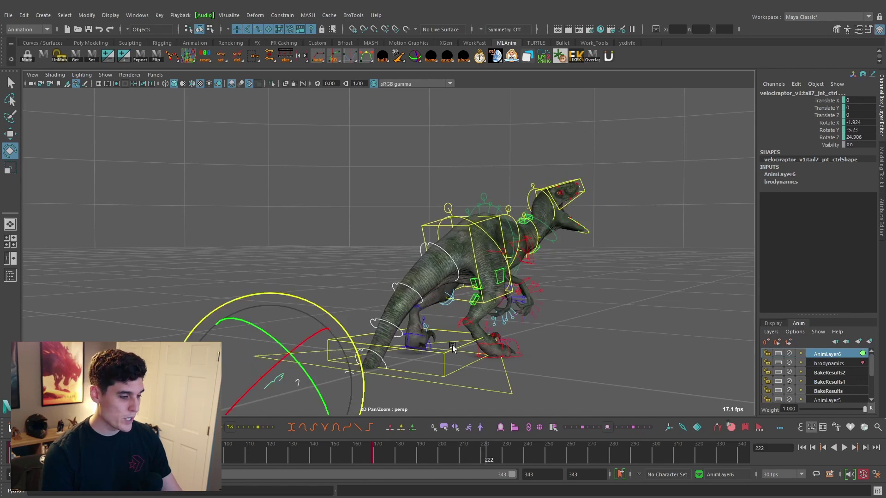
alt+drag(452, 347, 337, 327)
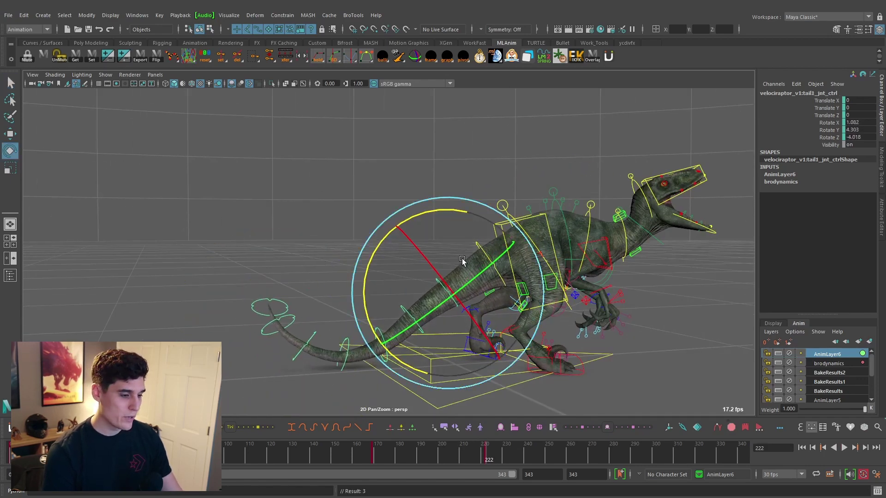
key(alt+v)
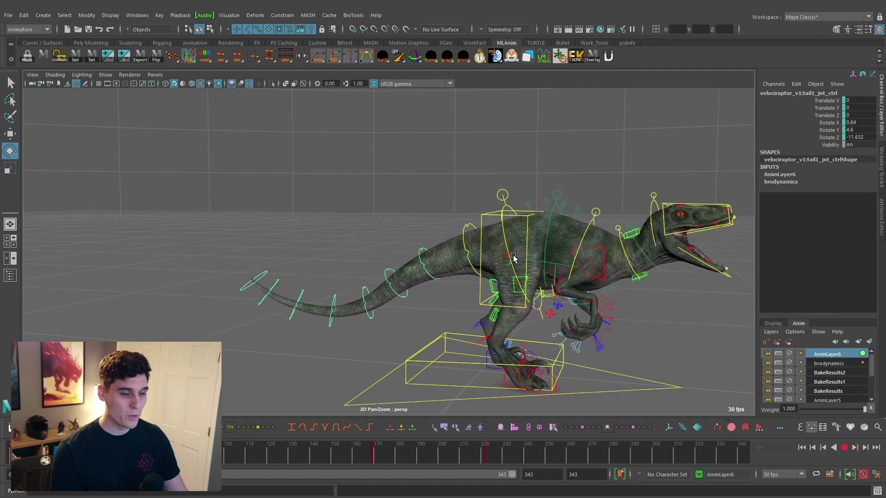
key(Escape)
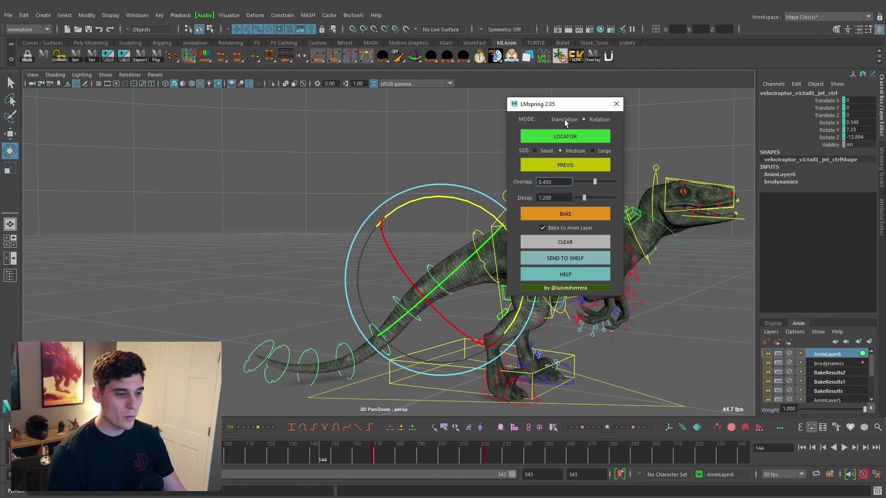
Set LMspring to Translation mode, move its window aside, select the raptor's chest control and play back its current motion
drag(583, 105, 366, 98)
alt+drag(627, 184, 584, 204)
click(590, 196)
key(alt+v)
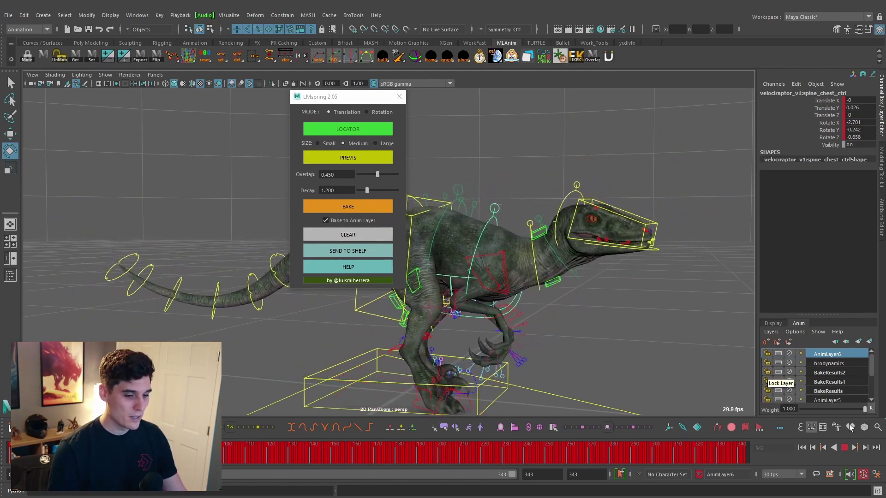
key(Escape)
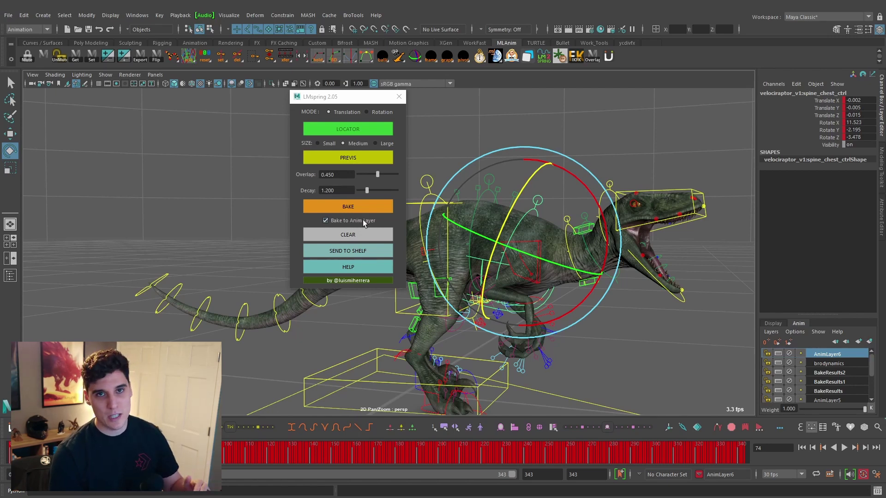
Preview and bake the chest's translation spring to an animation layer with Overlap 0.450 and Decay 1.200, and play it back
click(362, 161)
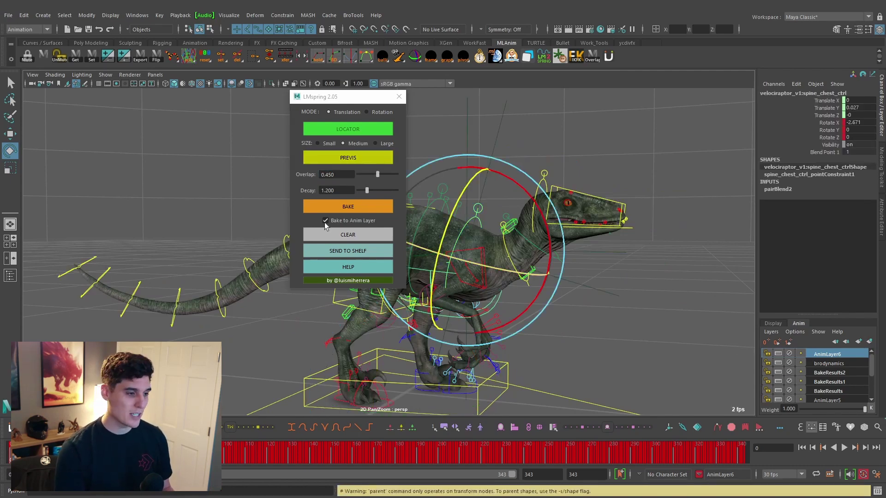
click(351, 207)
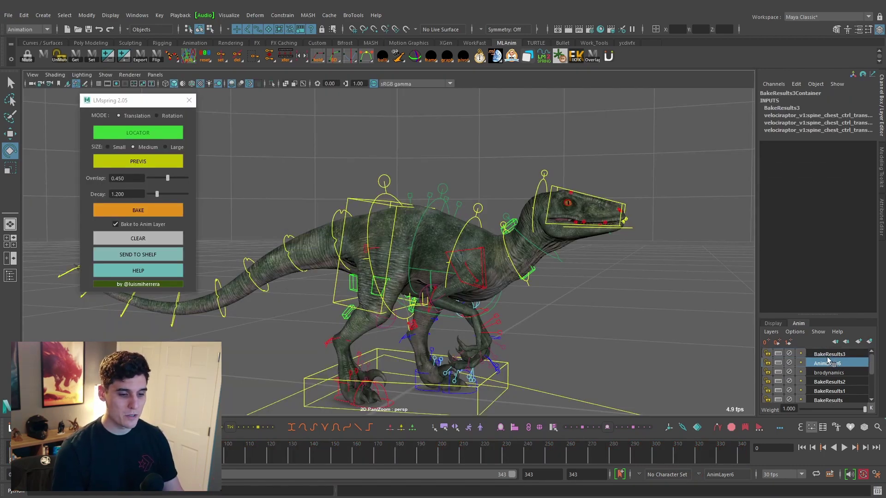
click(828, 354)
click(846, 448)
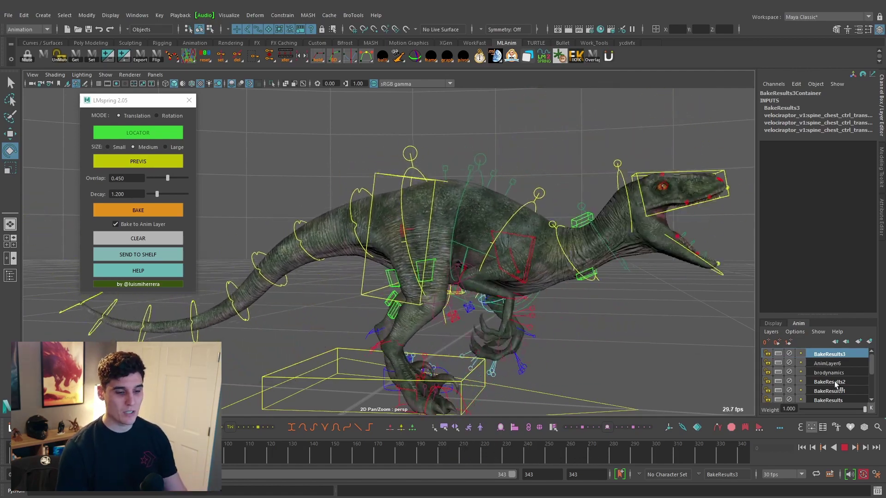
key(Escape)
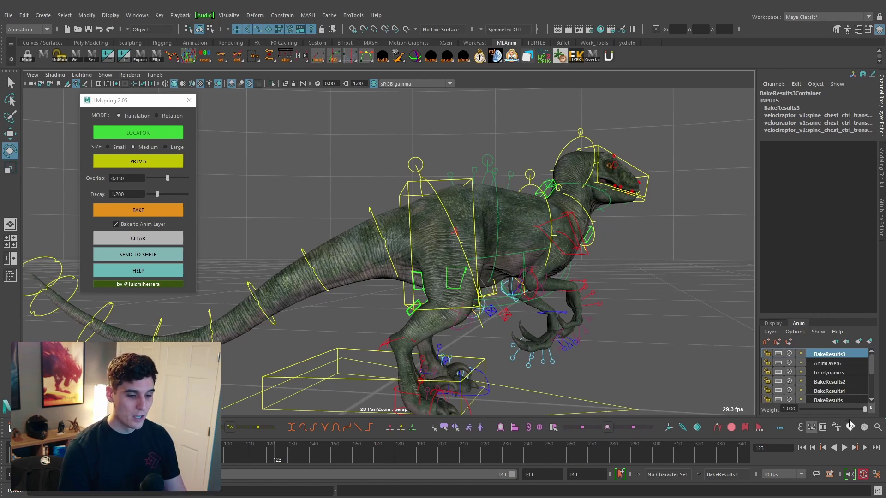
Lower the baked chest translation layer's weight to 0.267, play back the motion and refine the weight to 0.215
drag(852, 411, 820, 411)
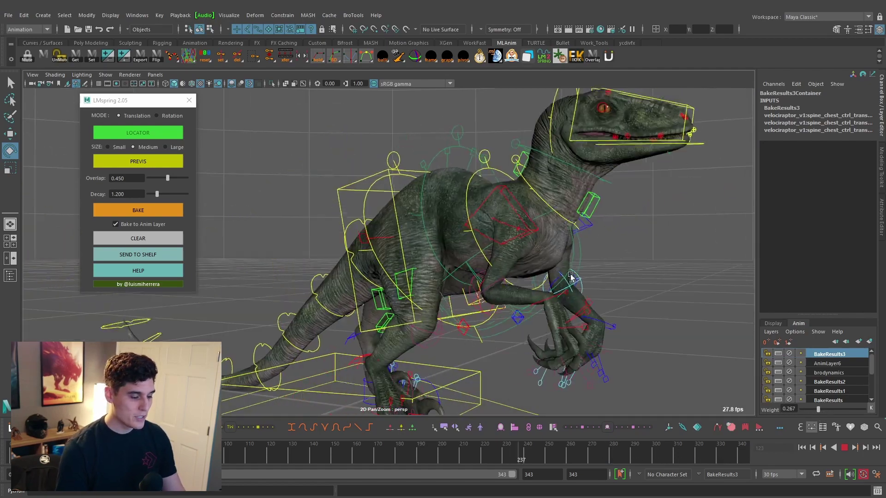
alt+right_drag(570, 277, 634, 446)
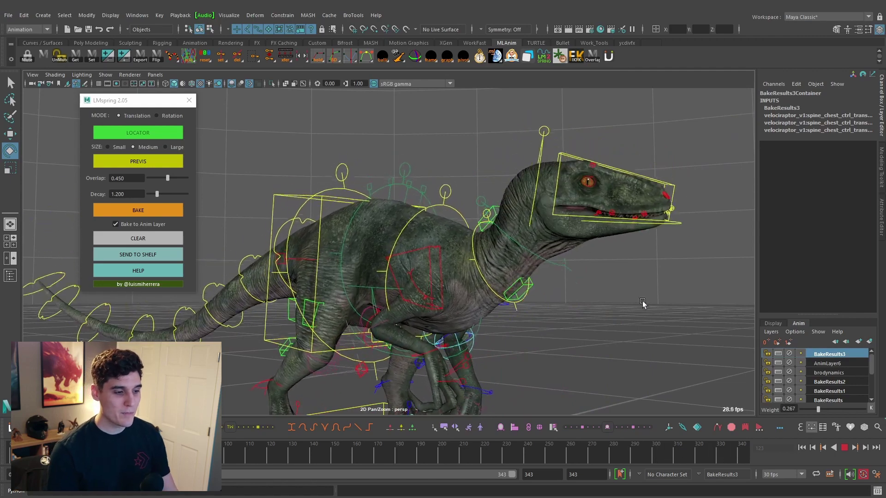
key(Escape)
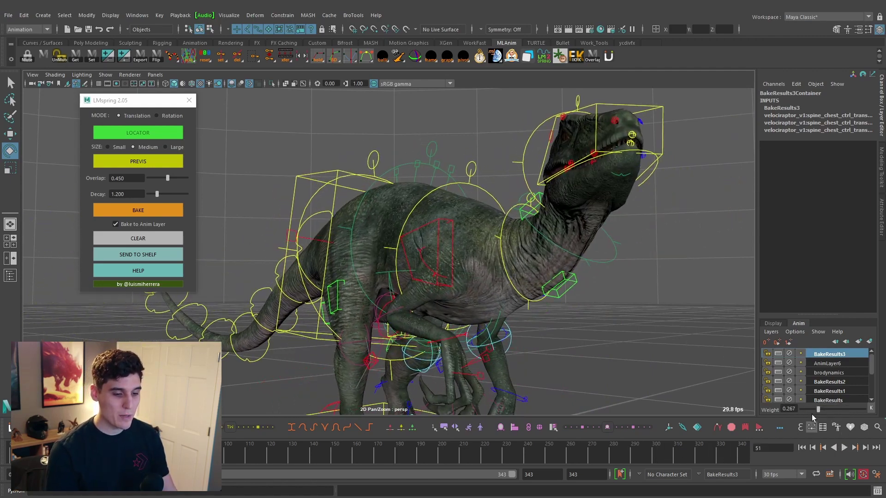
click(811, 410)
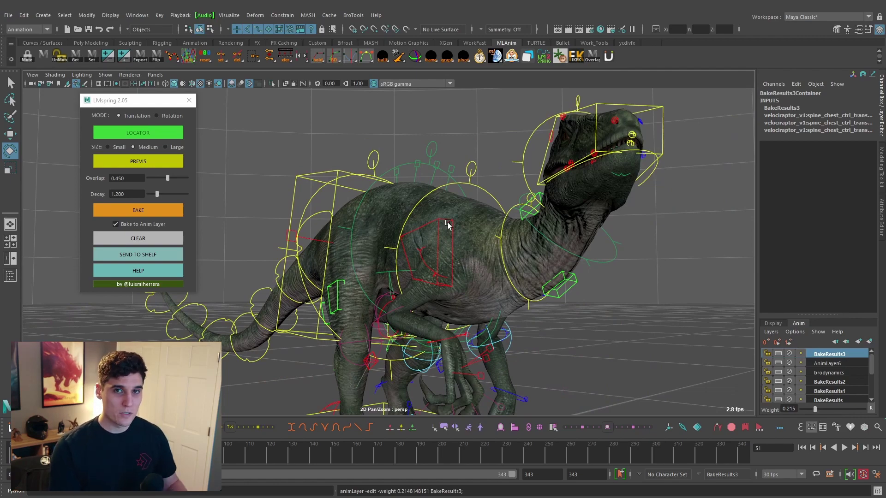
alt+drag(350, 203, 399, 187)
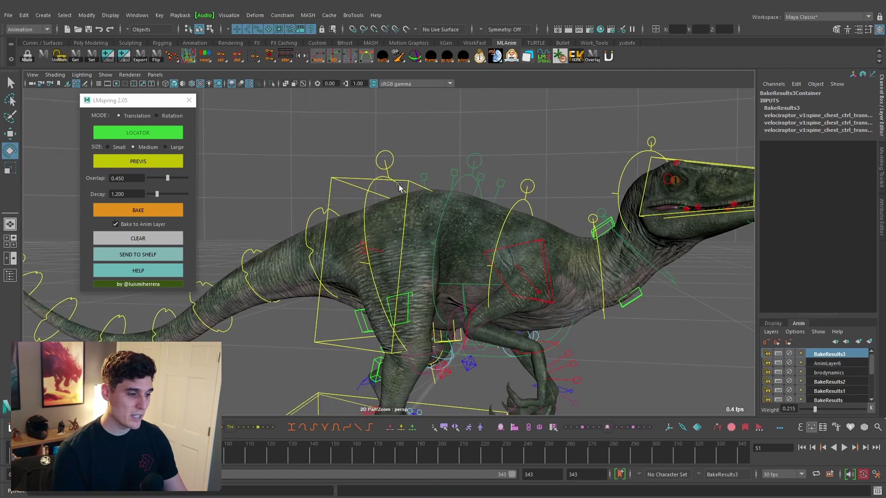
click(369, 198)
key(w)
drag(402, 223, 406, 226)
key(ctrl+z)
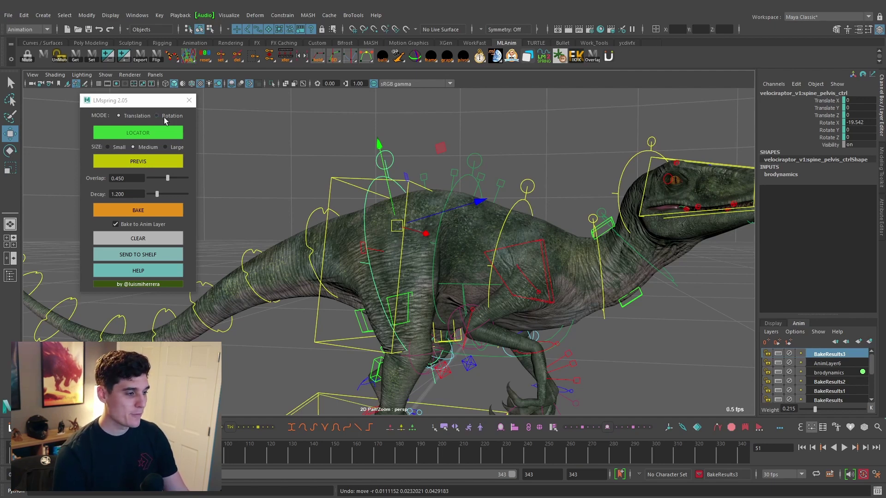
Switch LMspring to Rotation mode, create an aim locator for the chest control and raise it to Translate Y 0.545
click(164, 119)
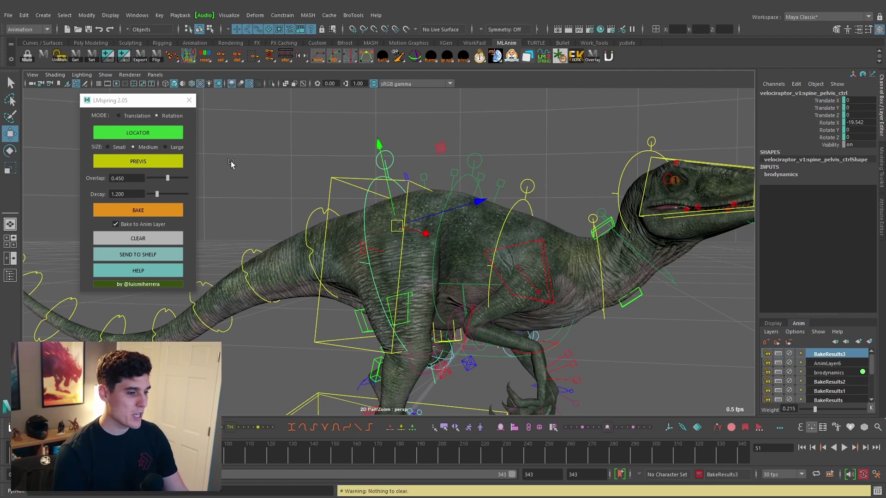
click(532, 200)
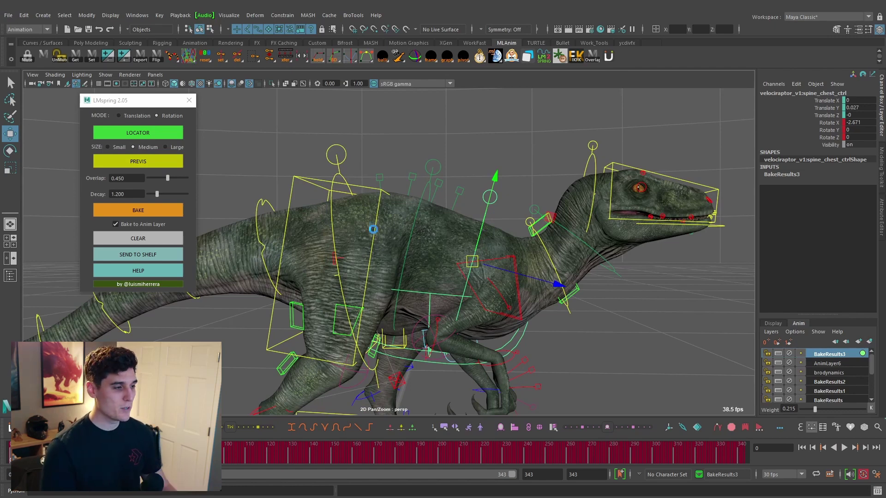
click(151, 134)
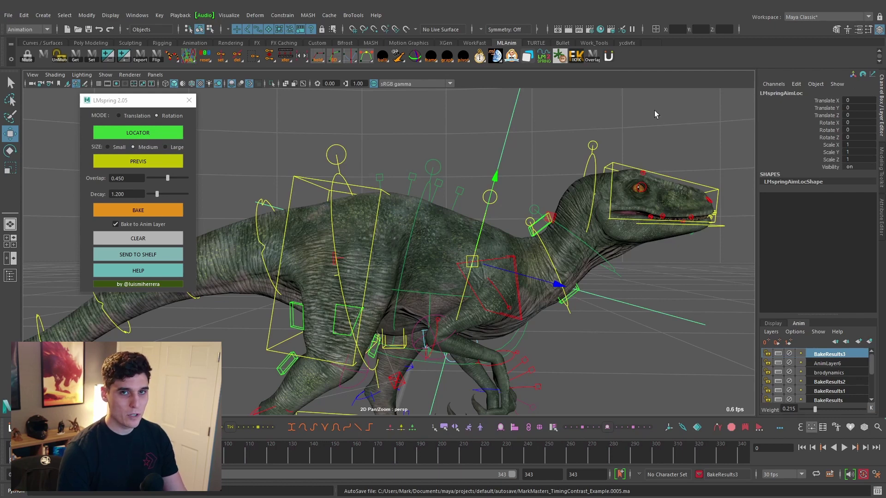
alt+drag(526, 216, 363, 218)
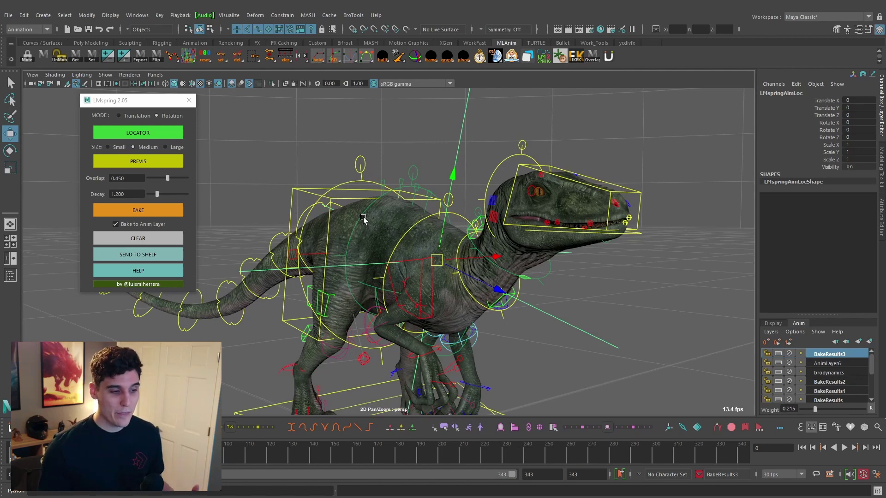
alt+drag(363, 219, 497, 175)
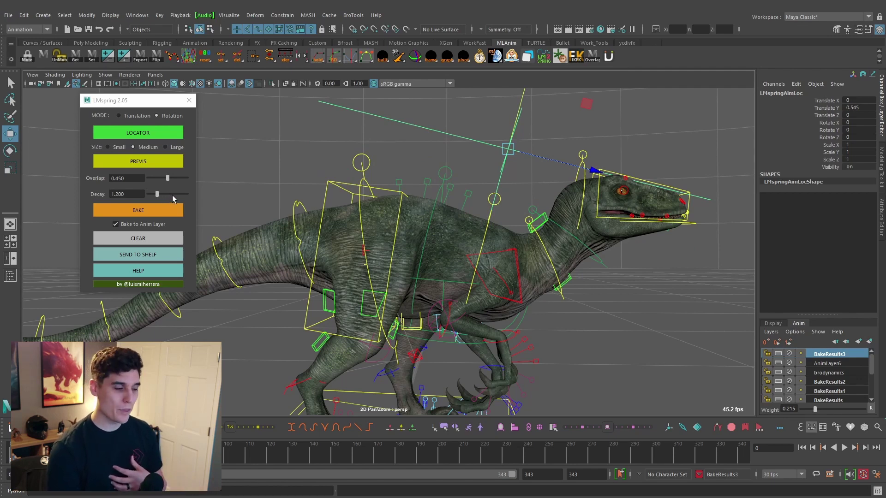
Preview and bake the chest's rotation spring to an animation layer with Overlap 0.450 and Decay 1.200, and play it back
click(144, 164)
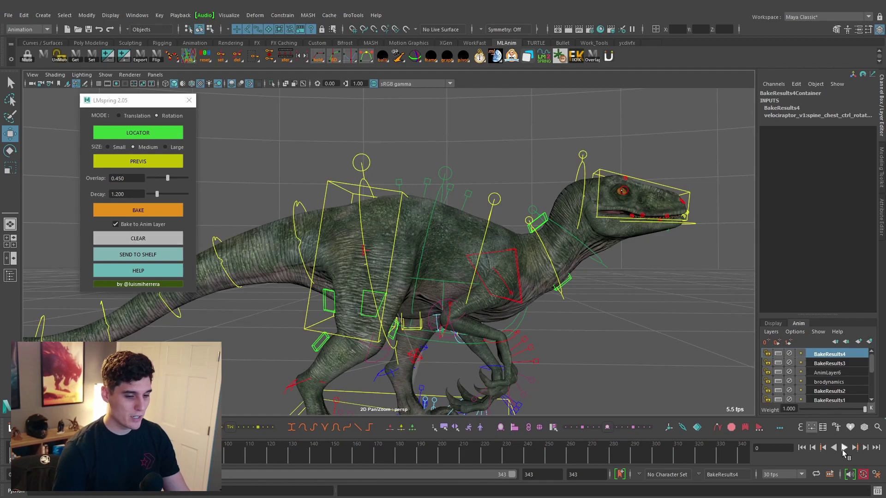
click(844, 449)
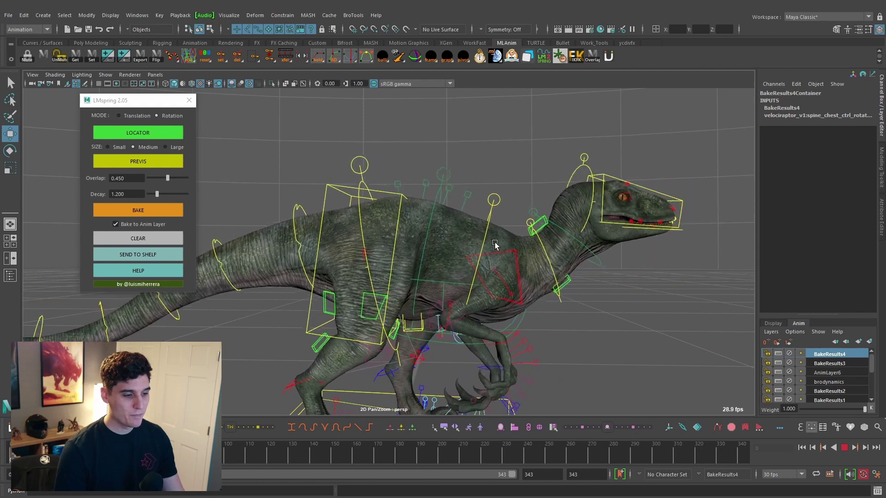
key(Escape)
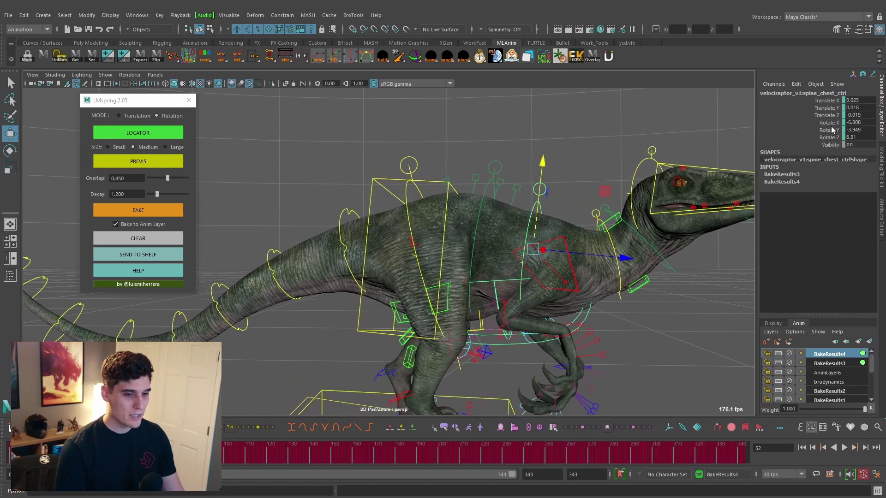
Select the chest control, play back its motion and lower the baked rotation layer's weight to 0.126
key(alt+v)
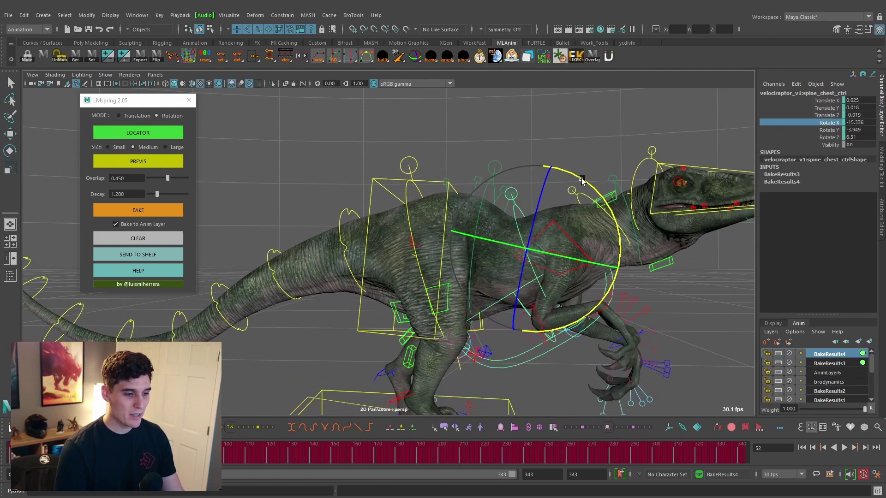
click(844, 448)
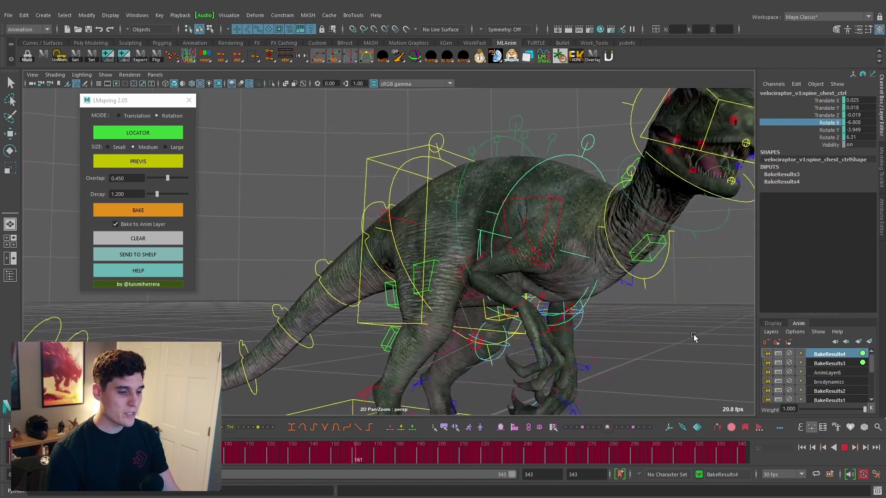
key(Escape)
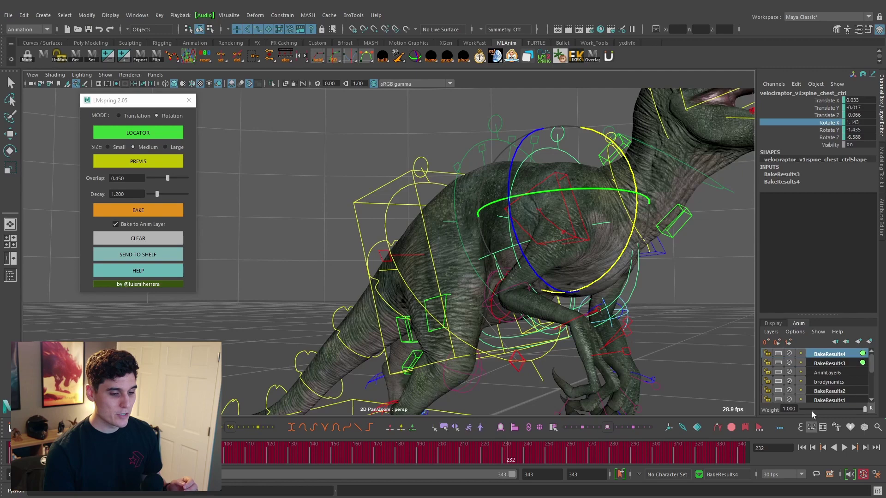
click(811, 410)
drag(809, 411, 809, 412)
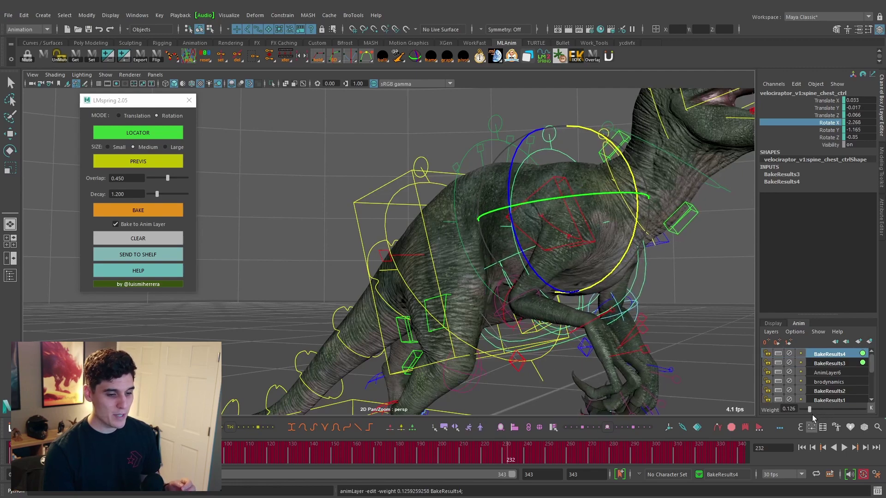
Play back the weighted chest rotation motion and return to the first frame
click(844, 448)
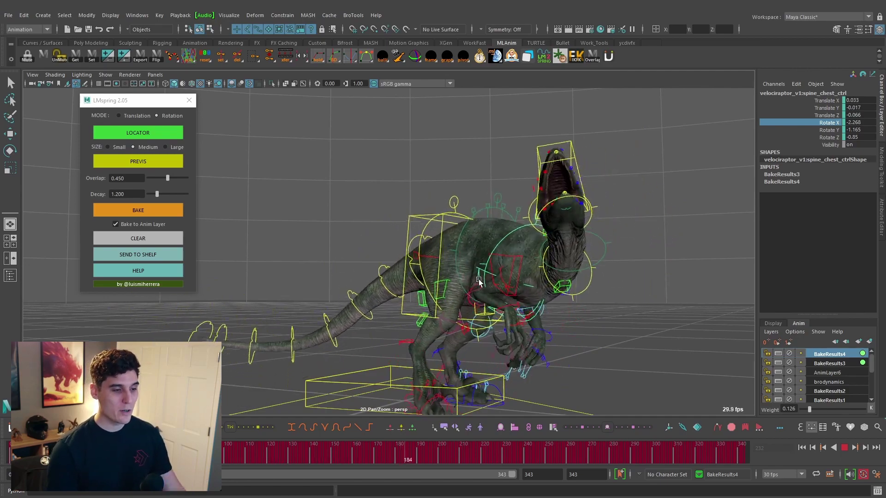
key(Escape)
key(alt+shift+v)
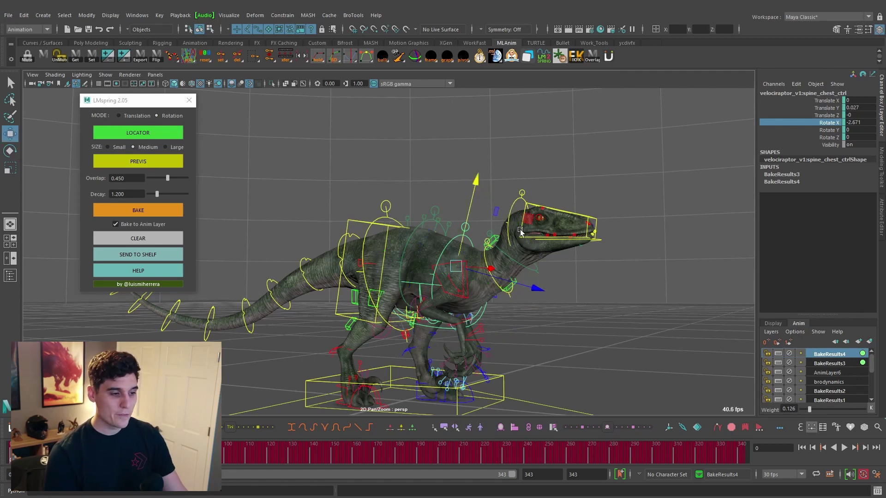
Create a chest aim locator at Translate X 0.759, bake its rotation spring to an animation layer with Overlap 0.450 and Decay 1.200, and play it back
alt+drag(434, 230, 445, 206)
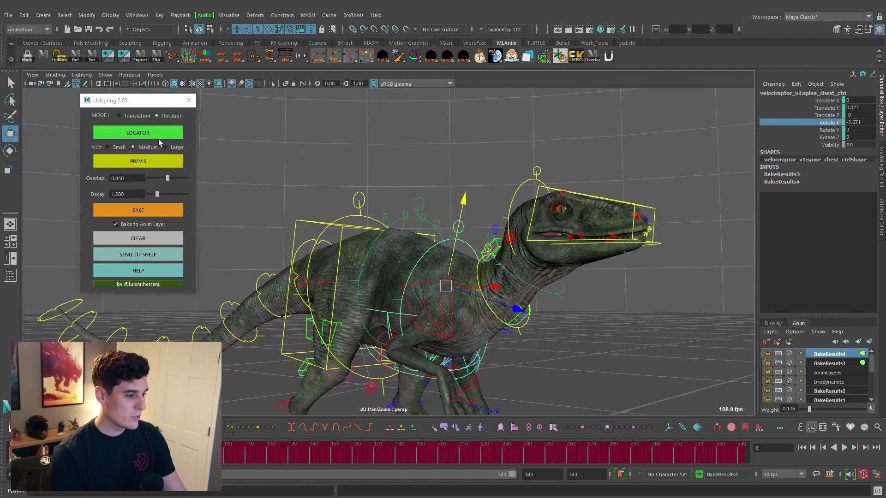
alt+drag(560, 274, 478, 294)
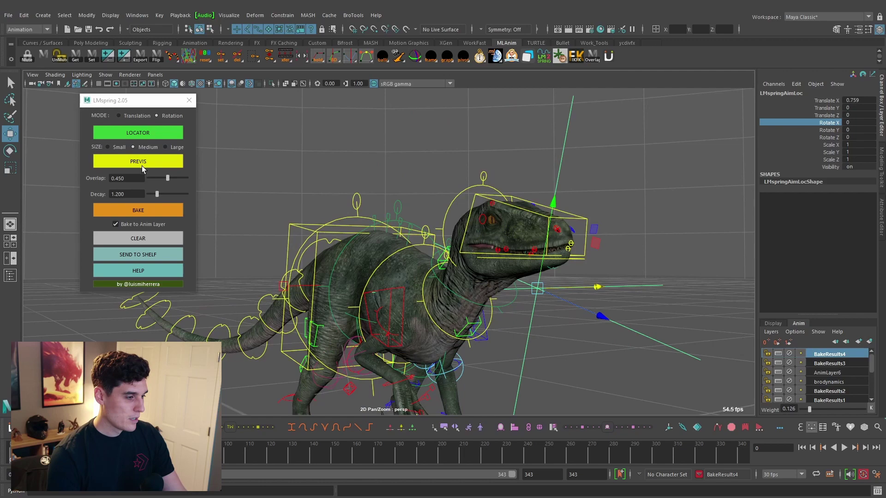
click(177, 212)
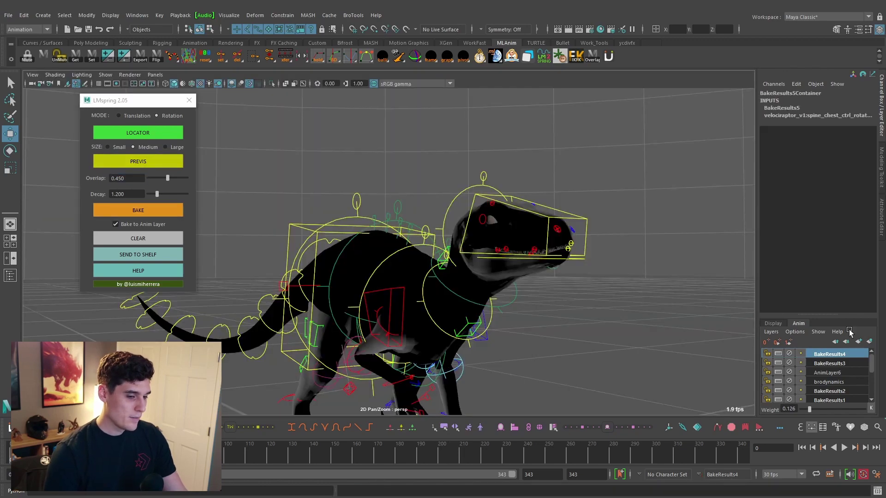
click(844, 447)
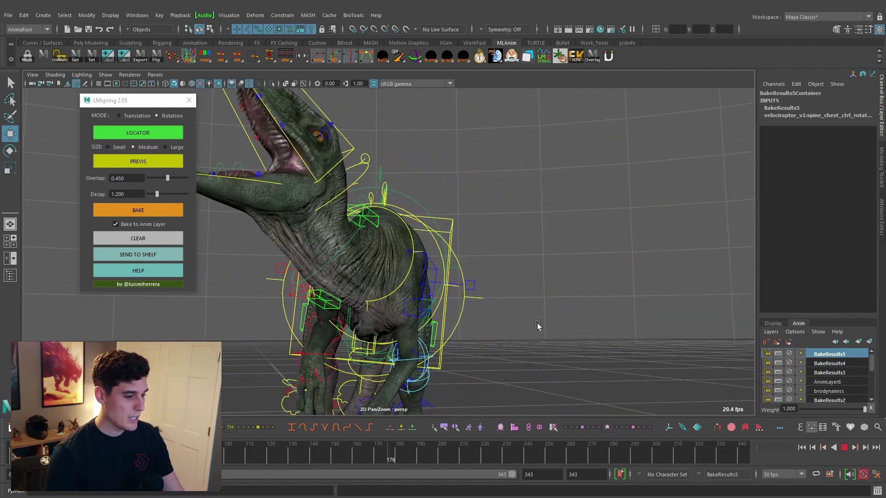
key(Escape)
Select the chest control and try a test rotation in Rotate Z at frame 246, undoing the change
alt+drag(461, 276, 600, 258)
click(618, 231)
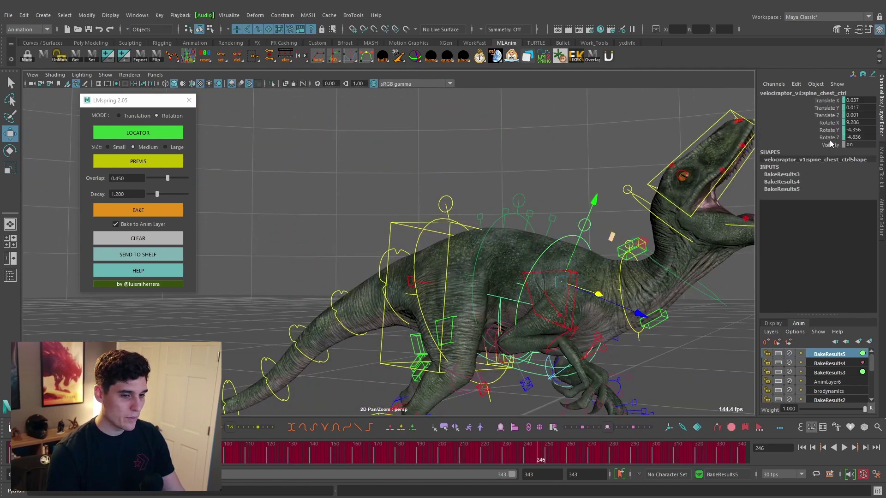
key(ctrl+z)
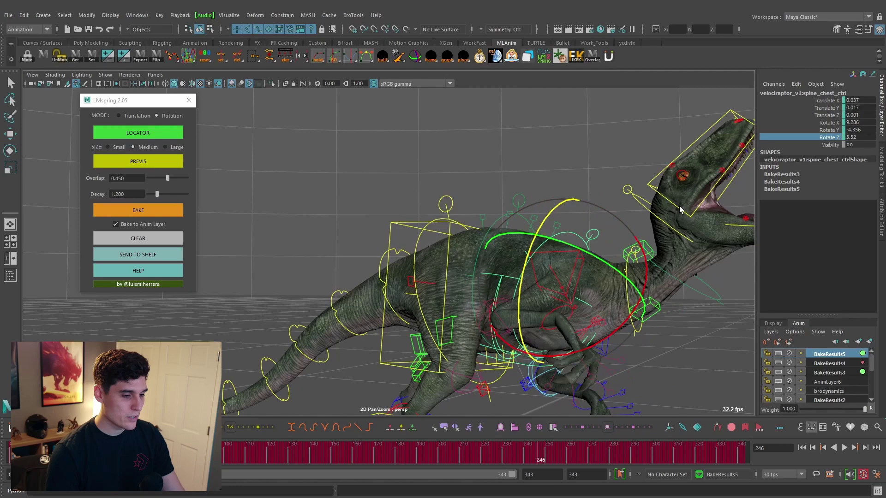
key(shift+z)
Play back the motion, deselect the chest control and lower the BakeResults5 layer's weight to 0.237
click(844, 448)
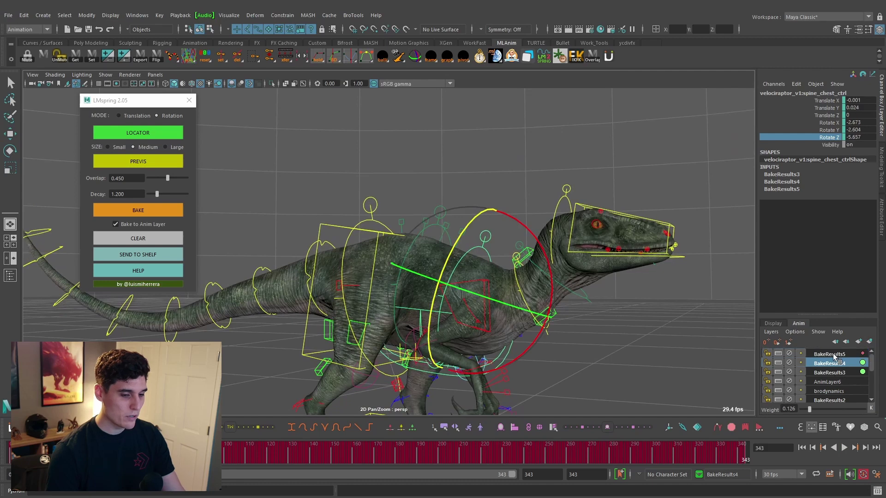
click(718, 261)
drag(864, 410, 816, 411)
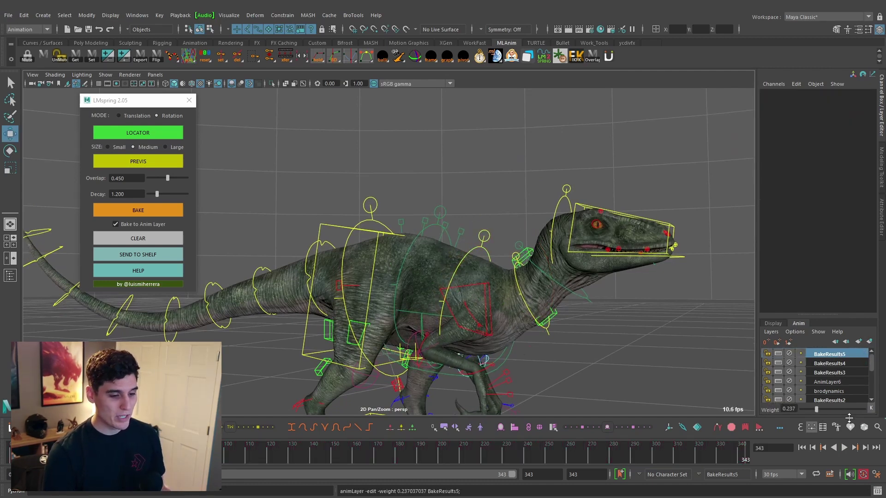
Review the looping animation with the rig controls hidden and look through the list of animation layers
click(844, 448)
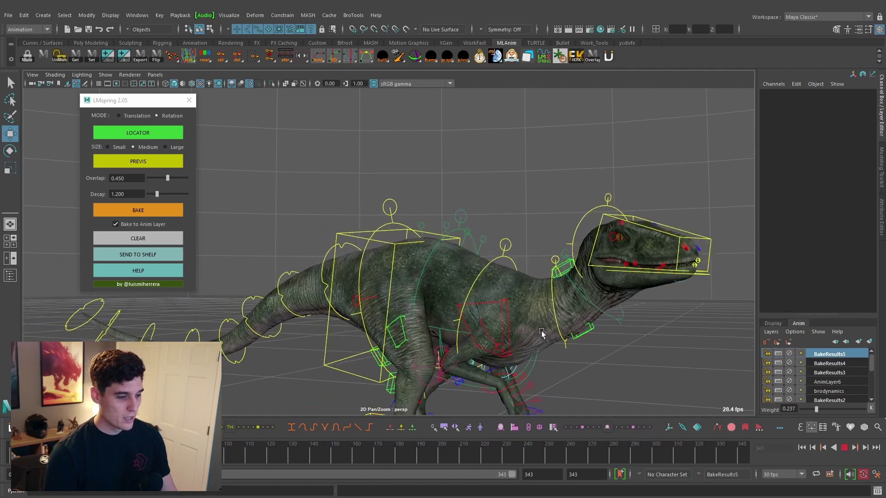
key(ctrl+shift+h)
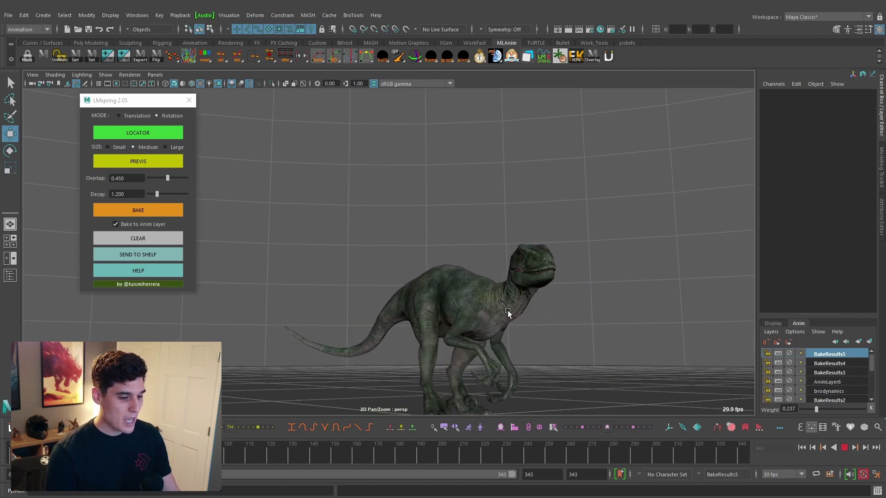
drag(871, 372, 873, 380)
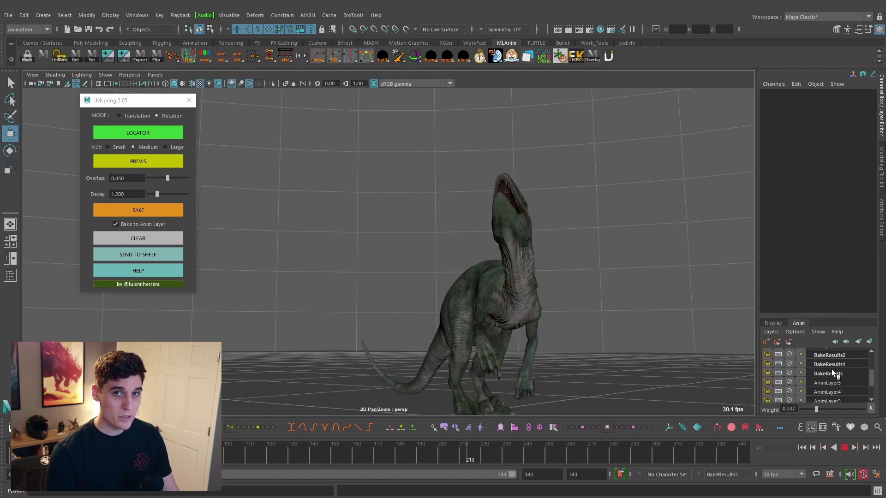
scroll(873, 381, up, 3)
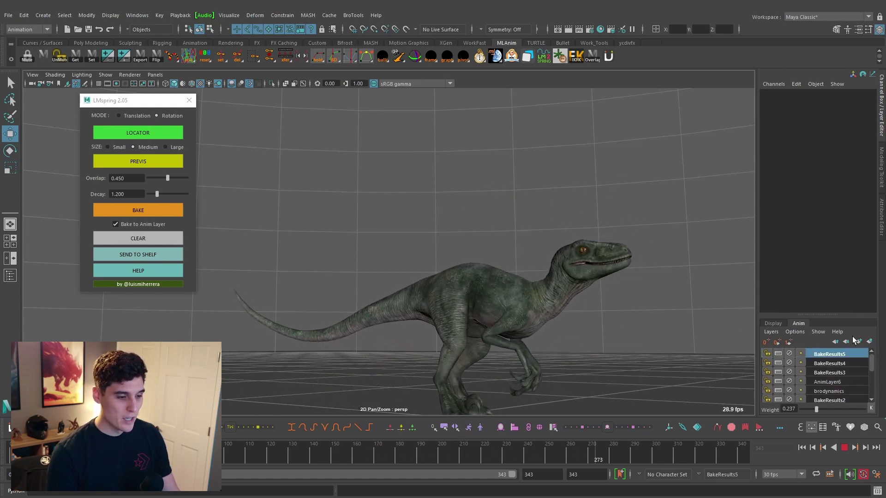